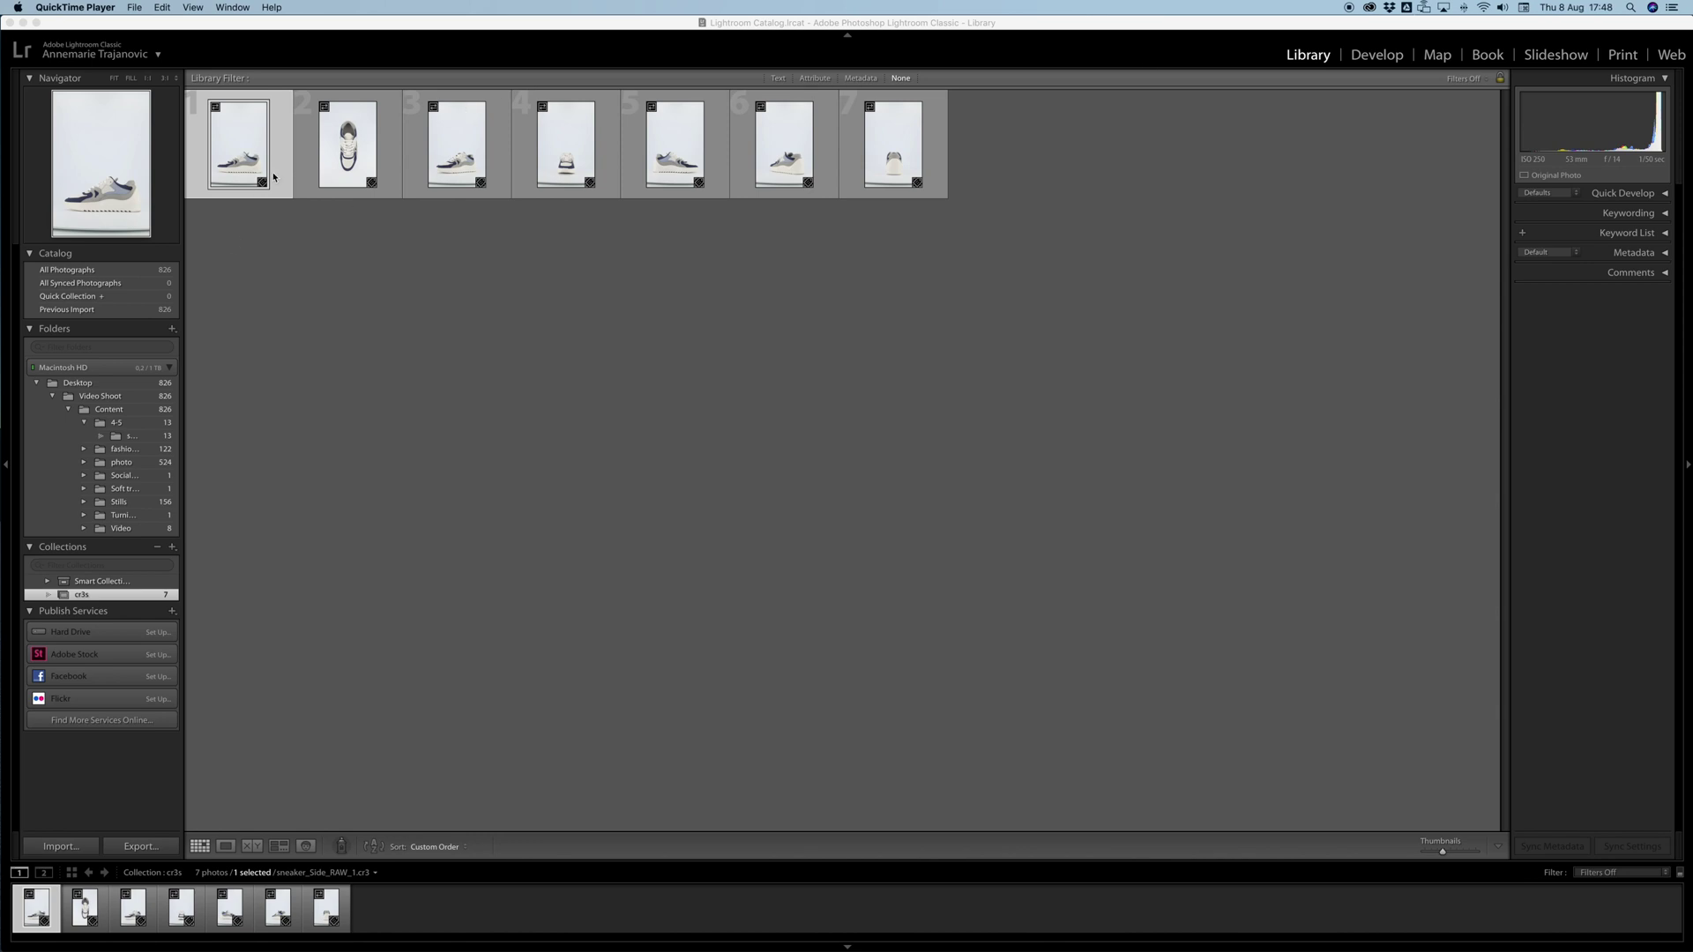
Open the first side-view sneaker thumbnail in Loupe view.
double_click(240, 143)
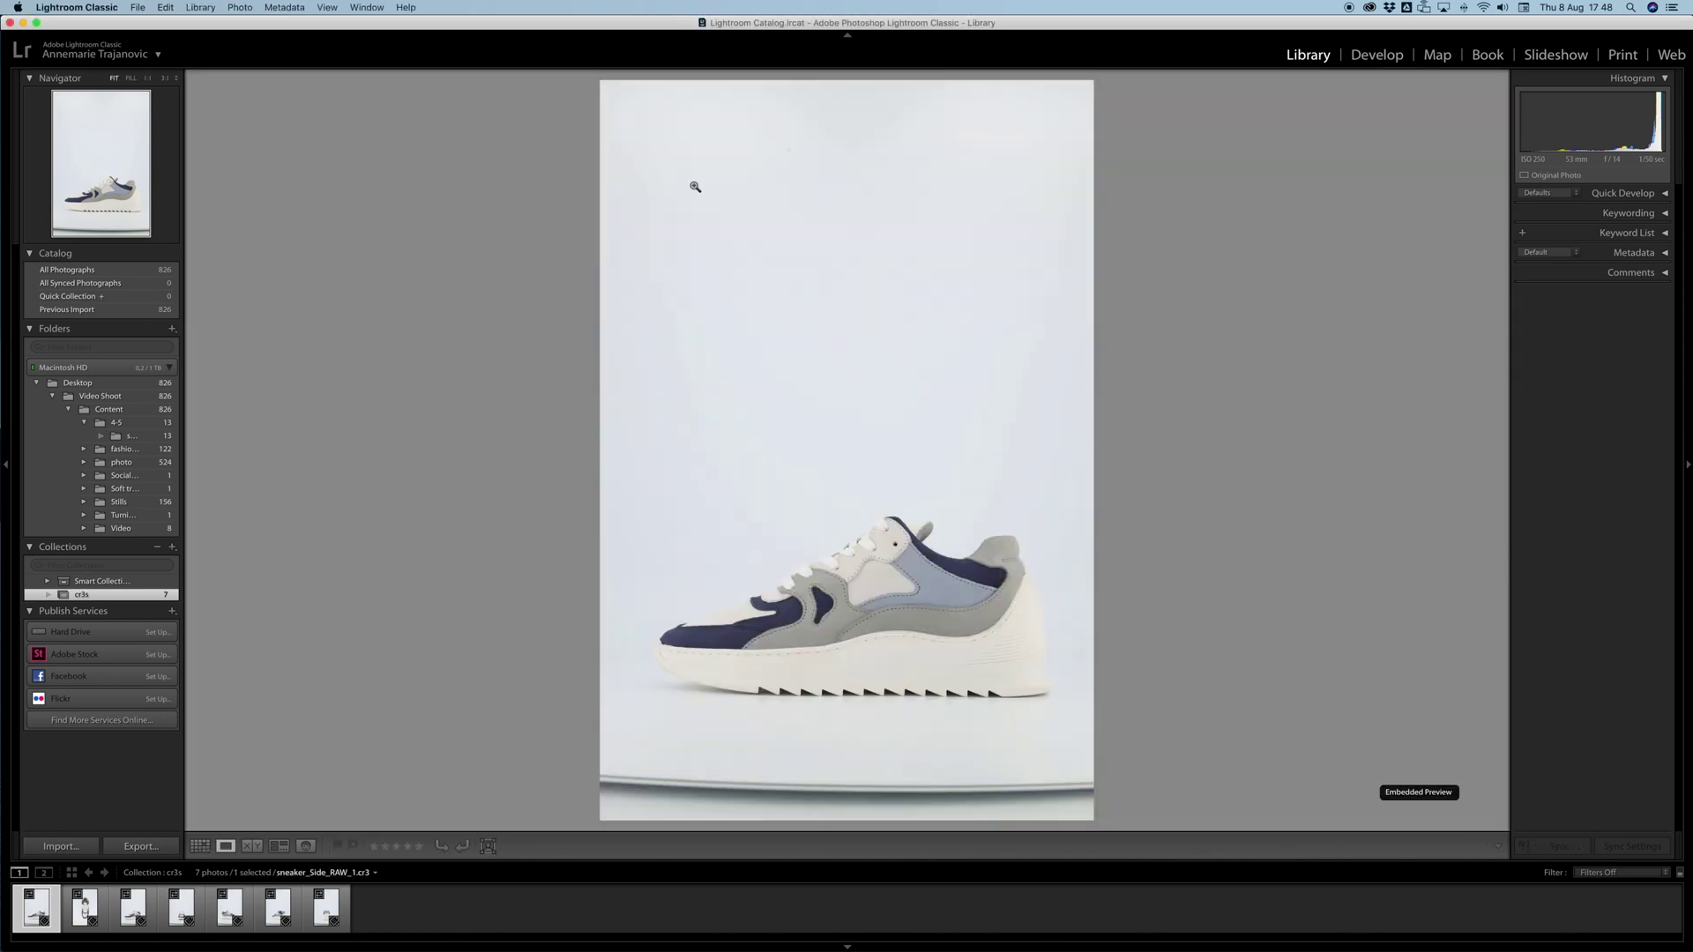
Crop the side-view sneaker photo to the 4x5/8x10 aspect ratio in Develop.
click(1376, 54)
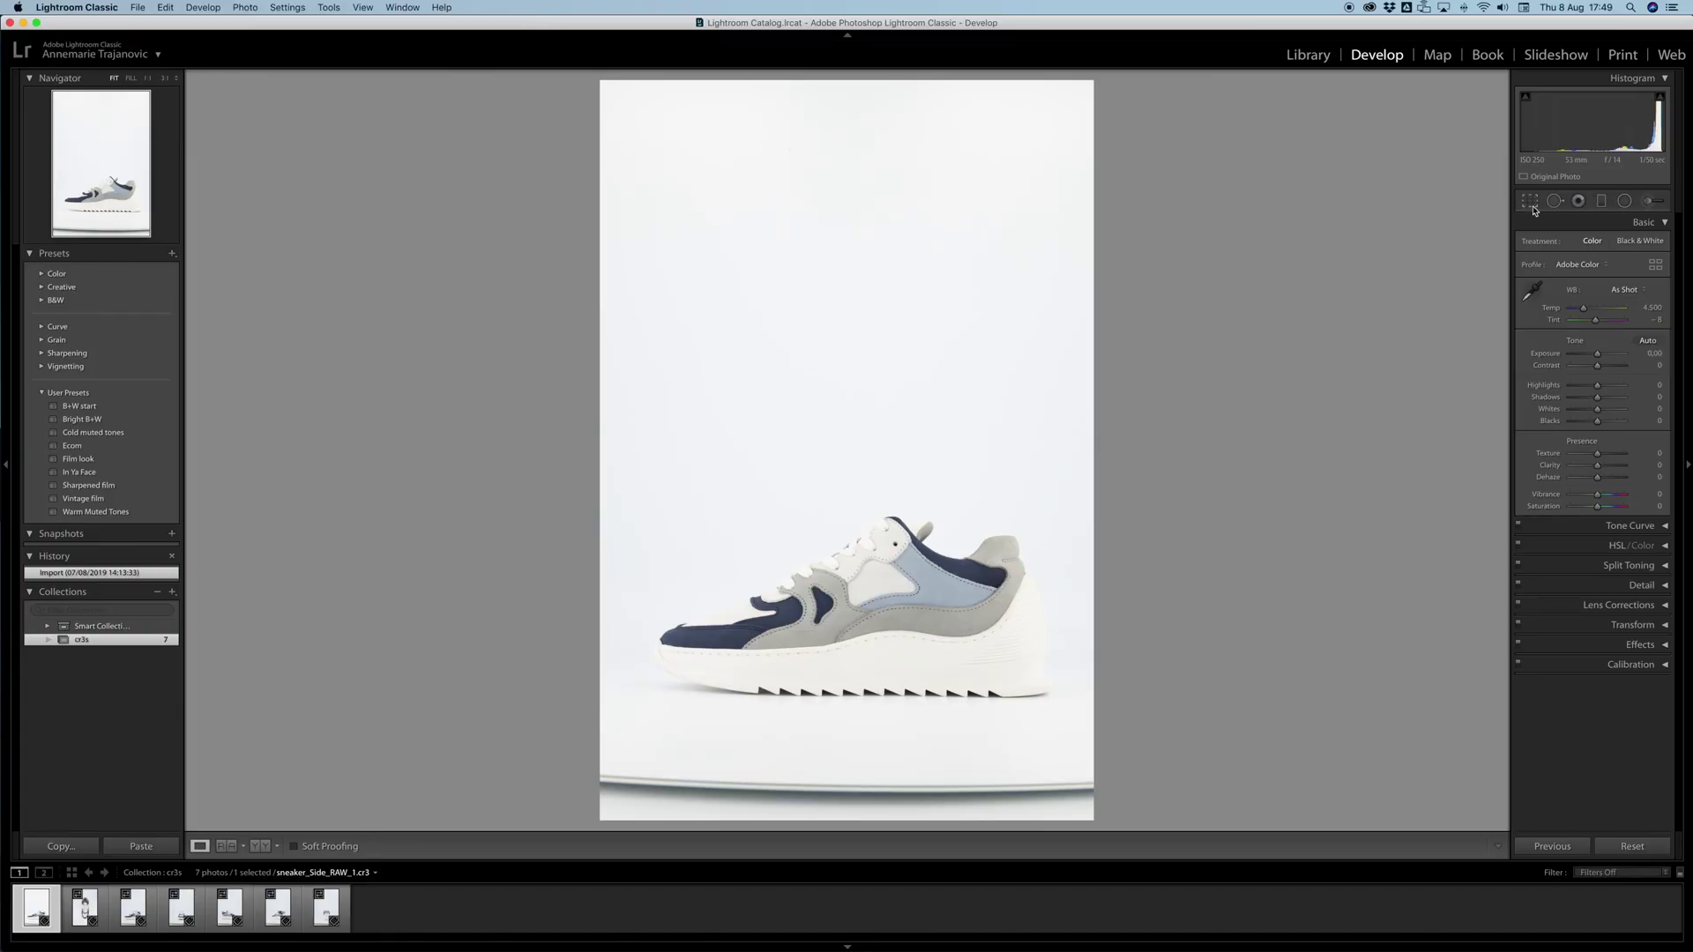
click(1531, 201)
click(1637, 251)
click(1636, 280)
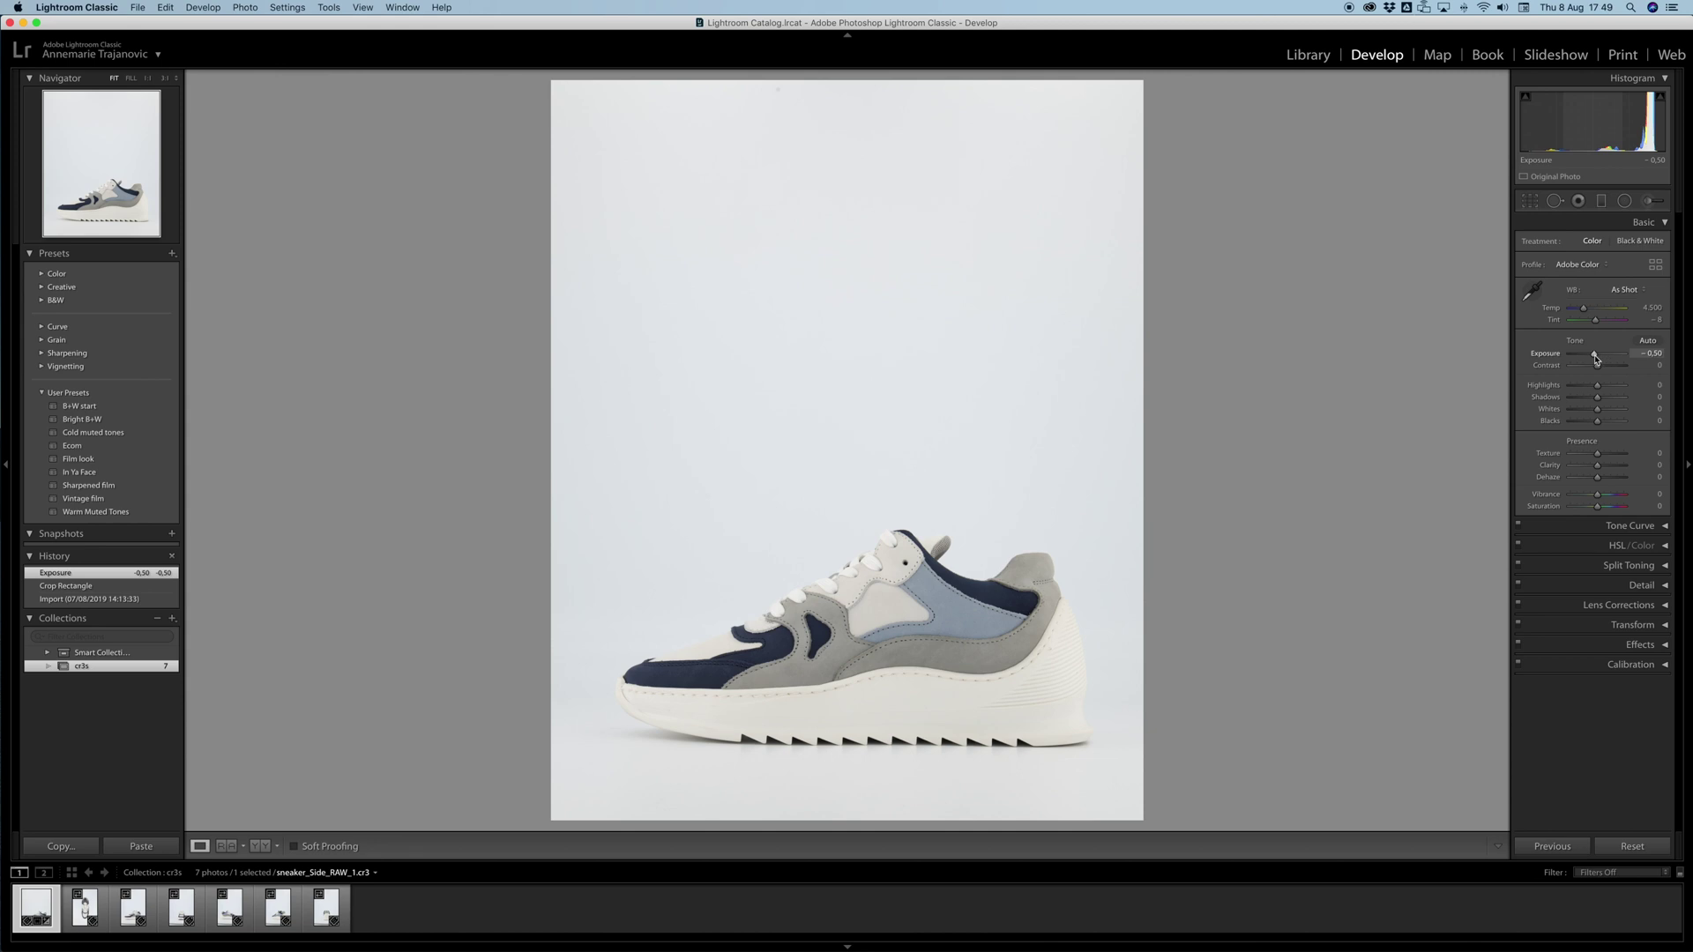
Set exposure -0.50, shadows -11, whites +41 and saturation +10 in the Basic panel.
drag(1594, 355, 1594, 355)
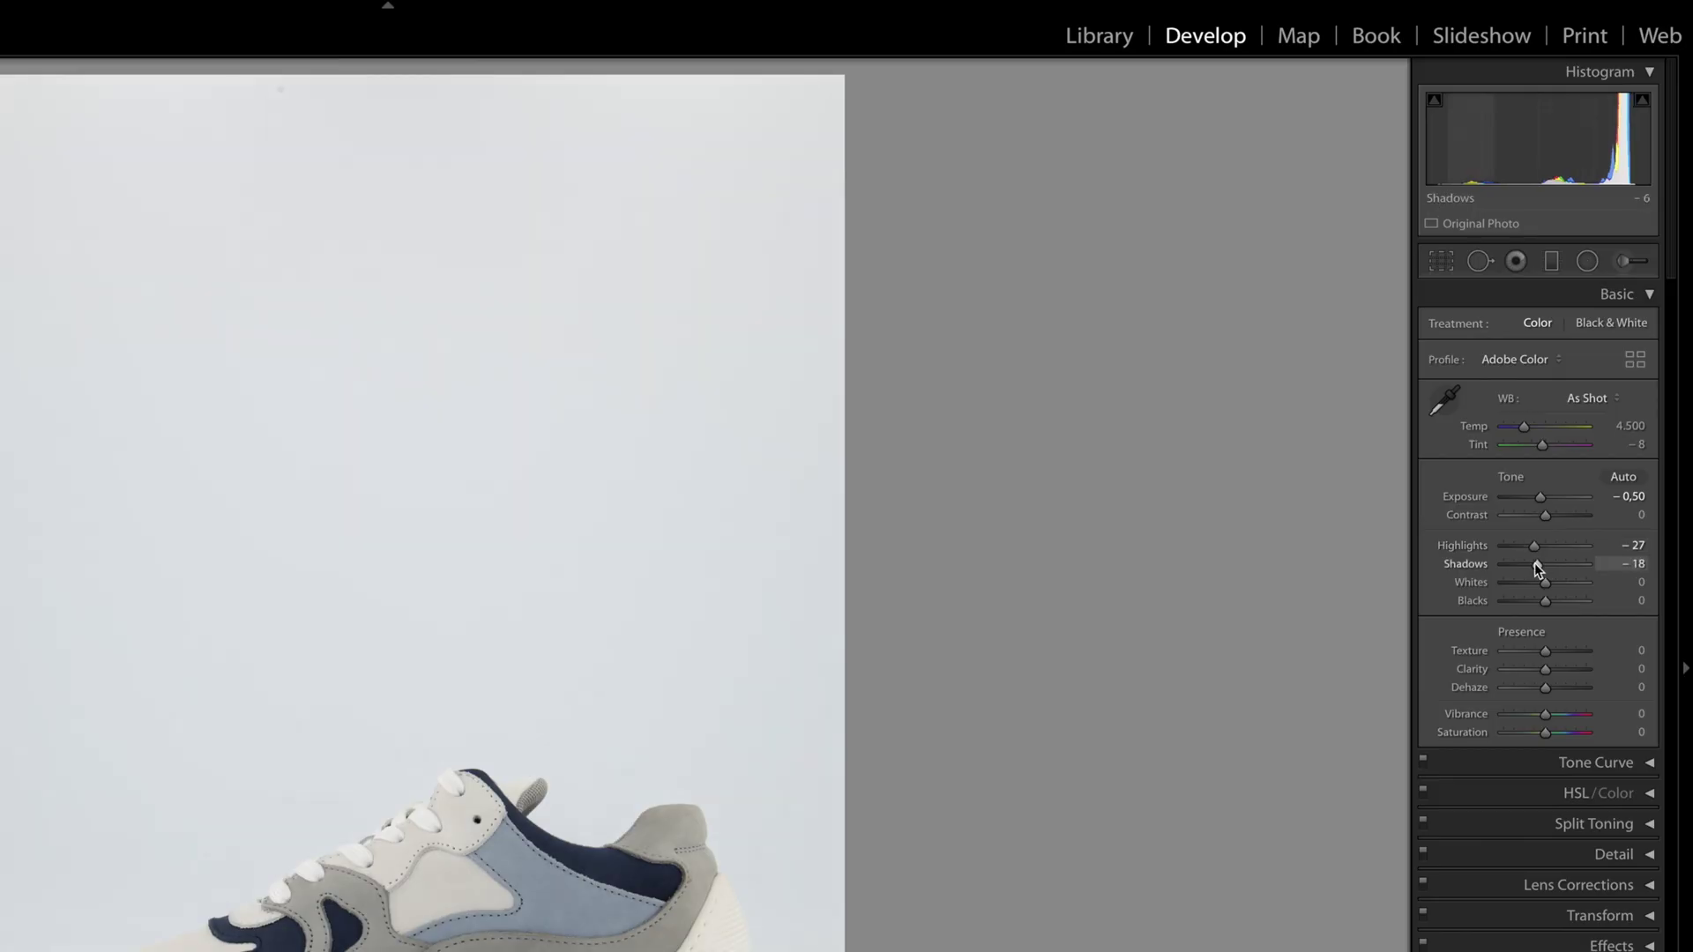
drag(1547, 565, 1541, 562)
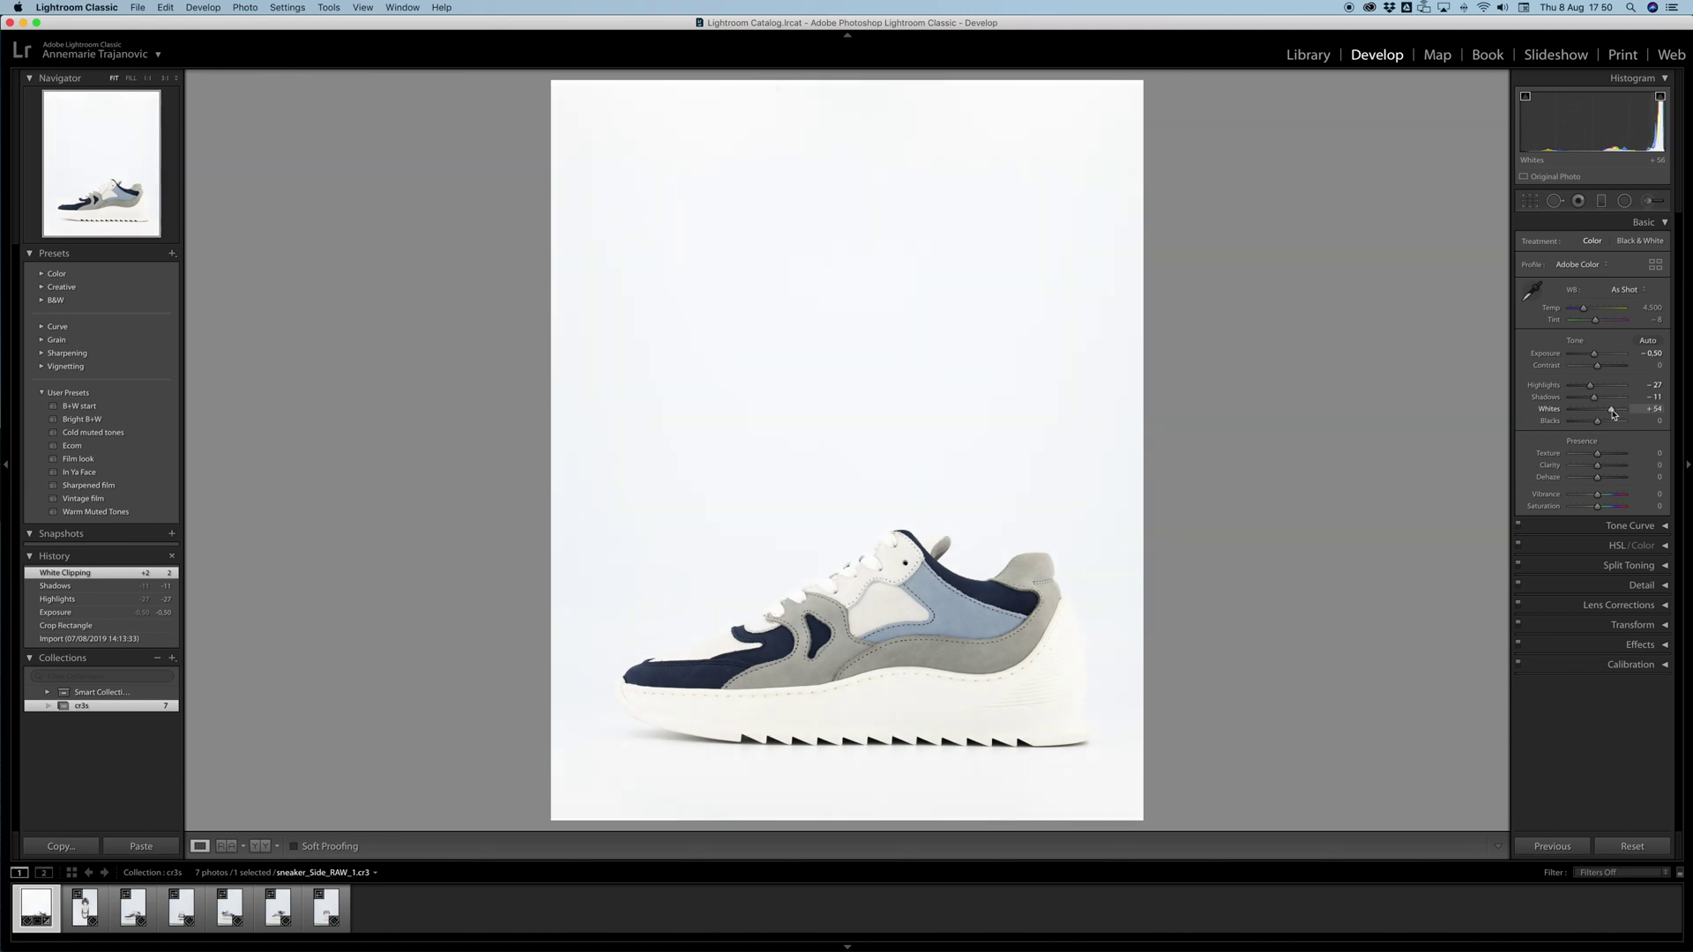
drag(1611, 410, 1608, 411)
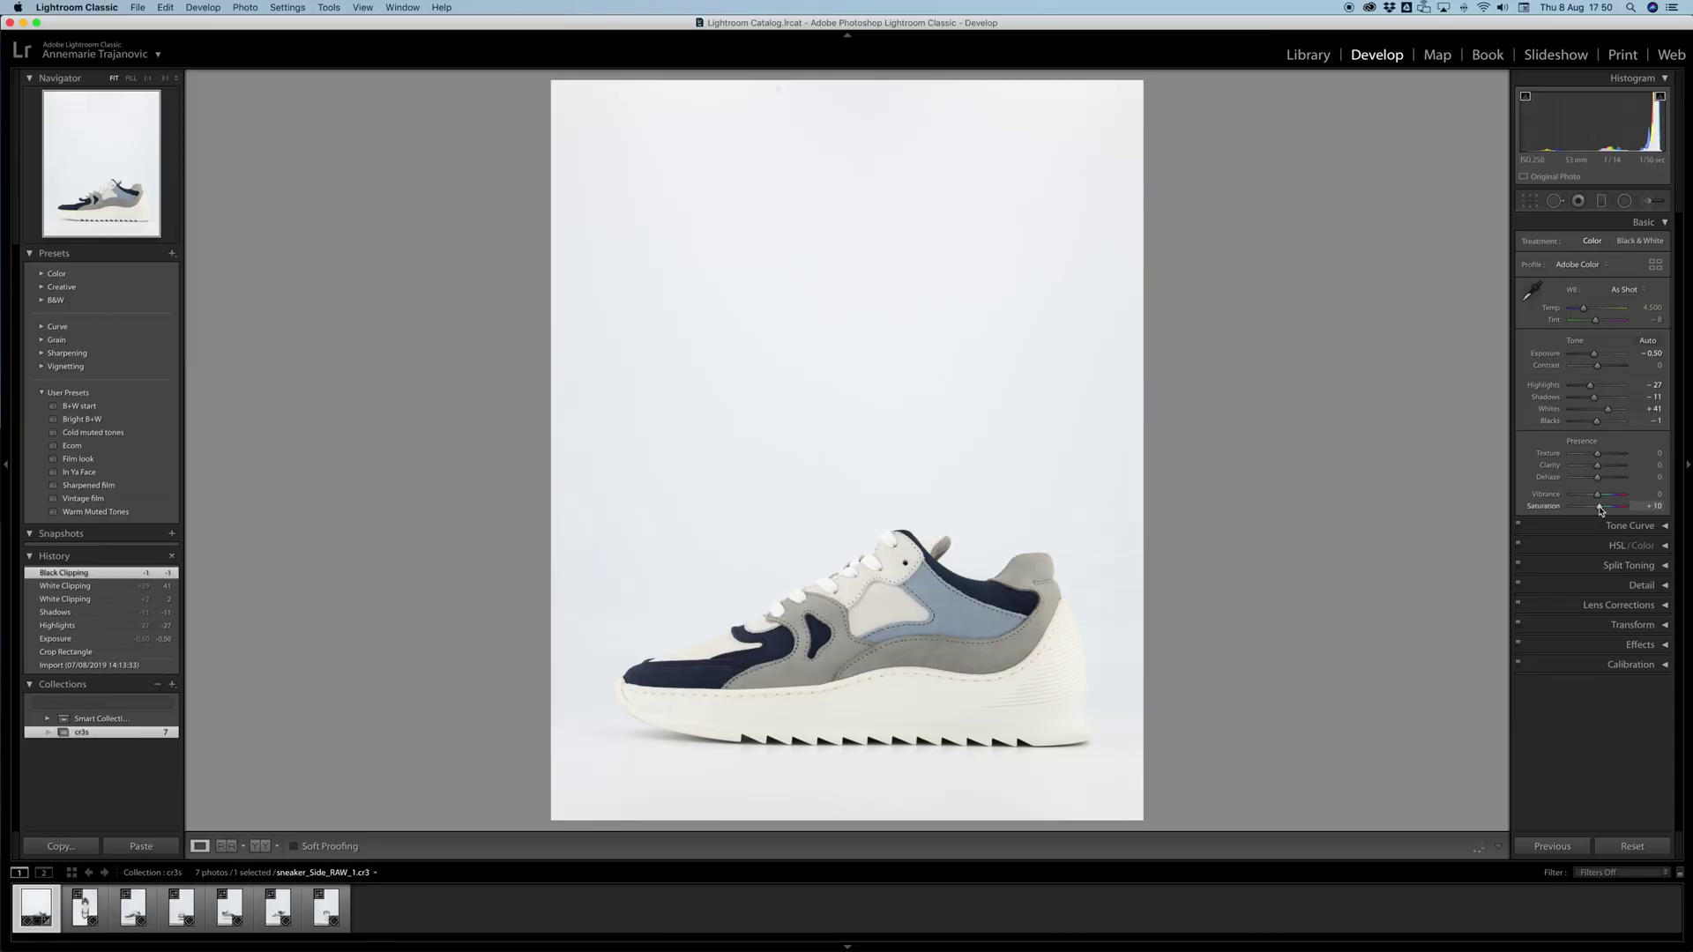
click(1600, 507)
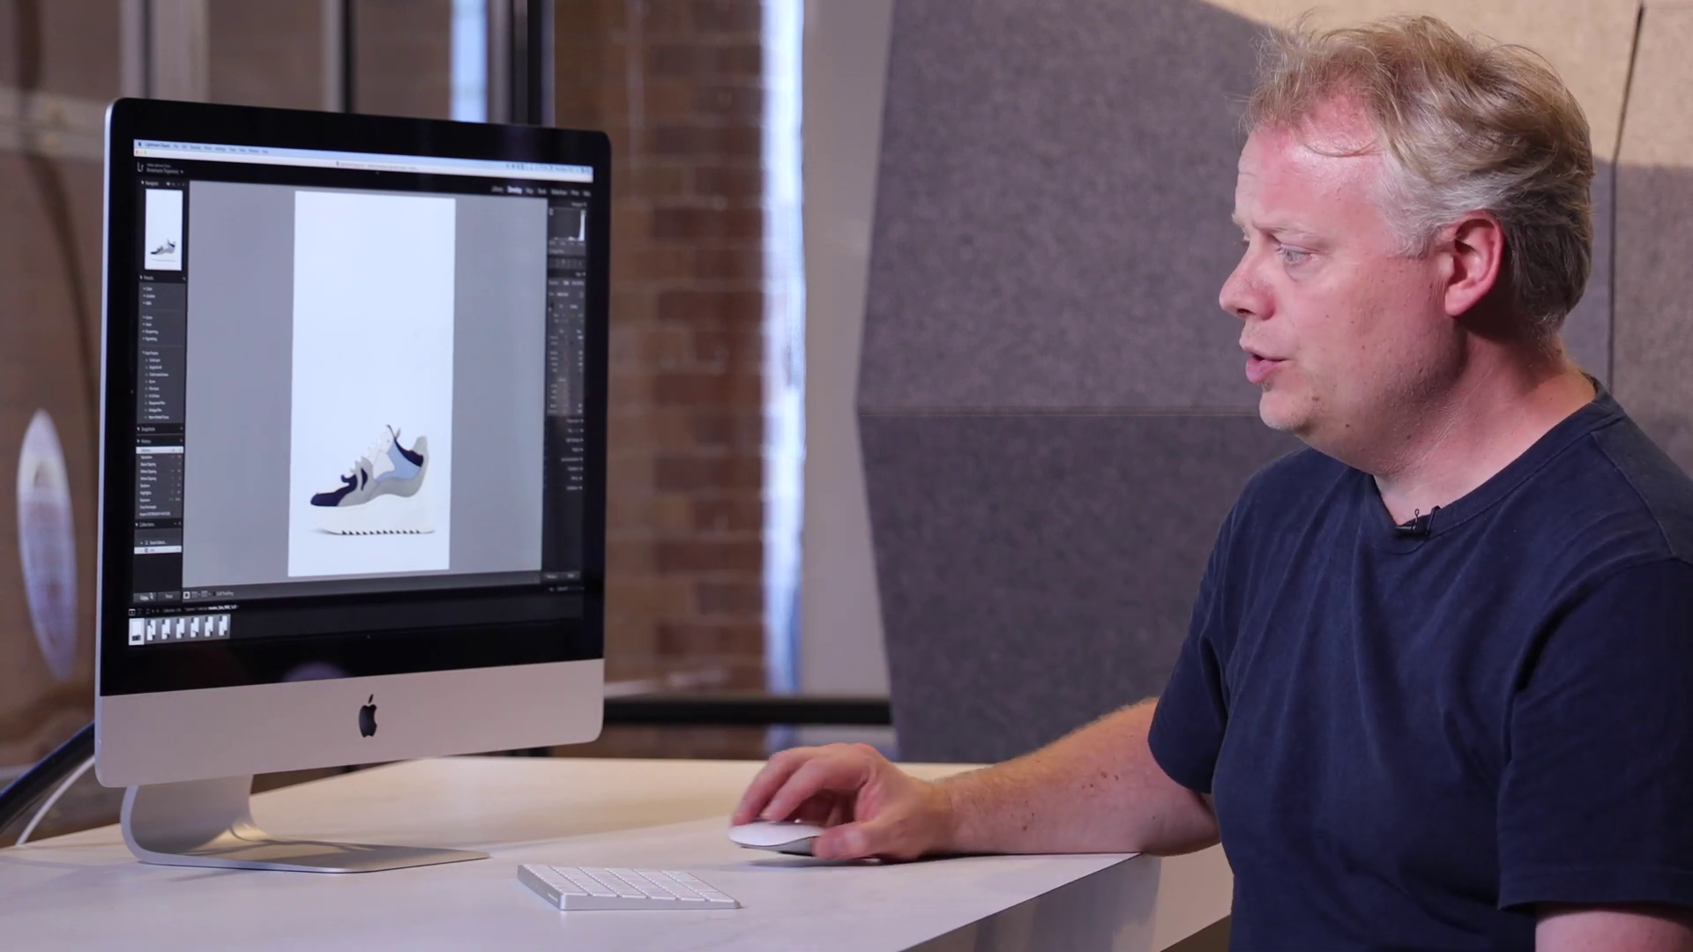
key(Right)
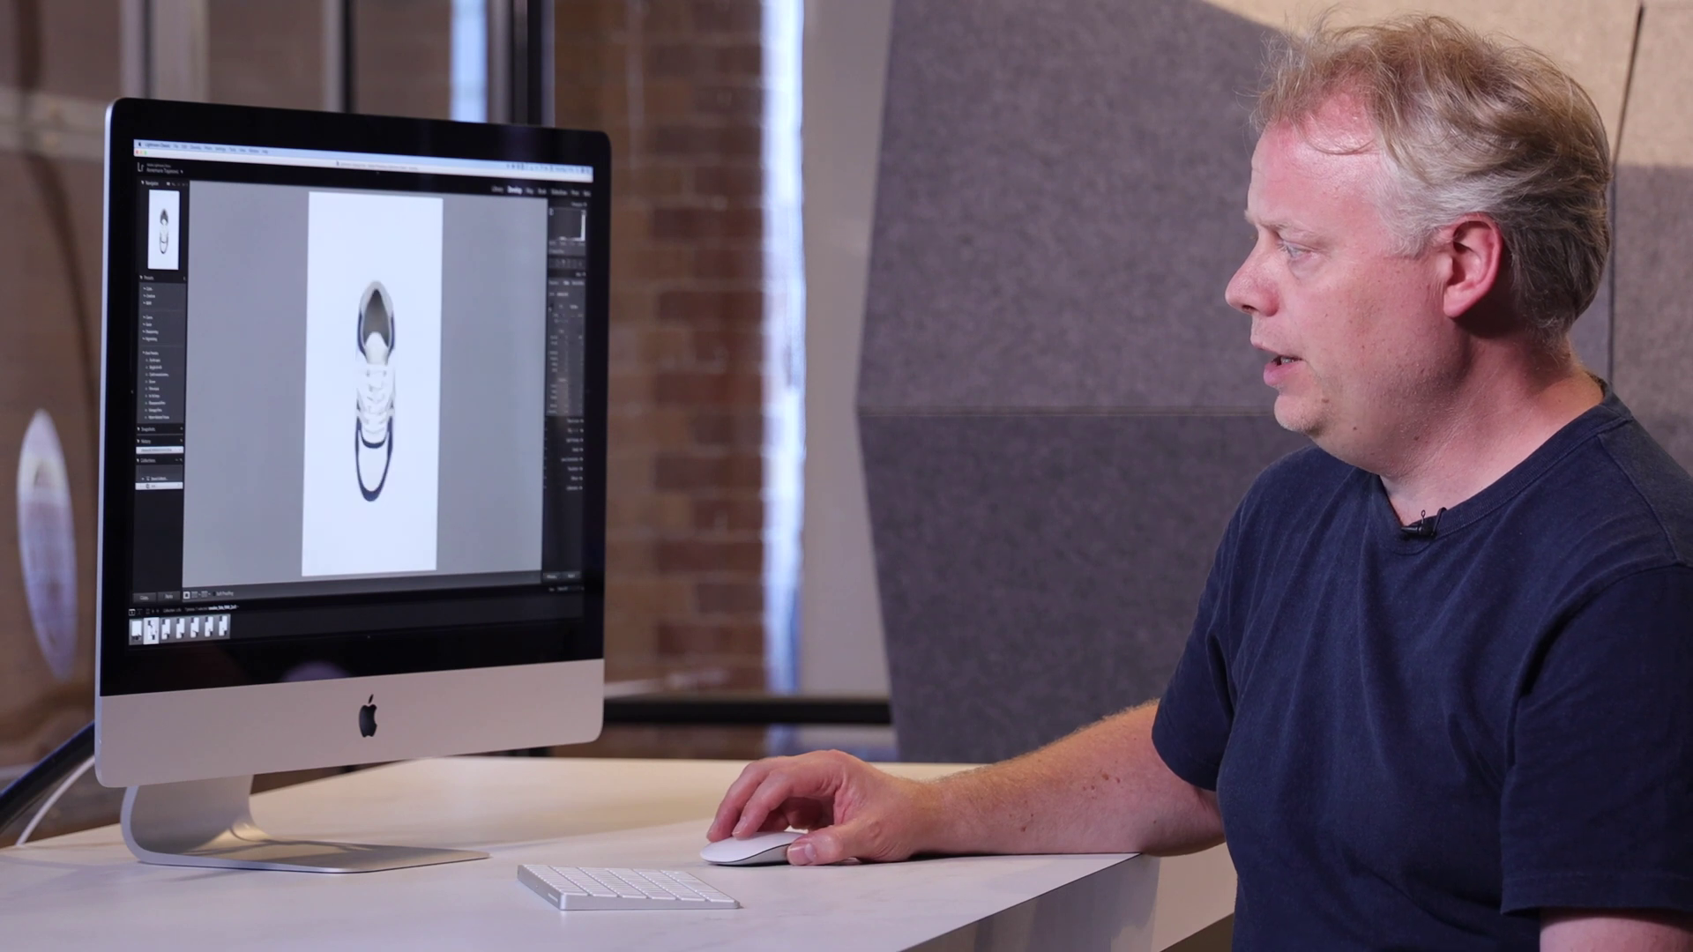
key(Right)
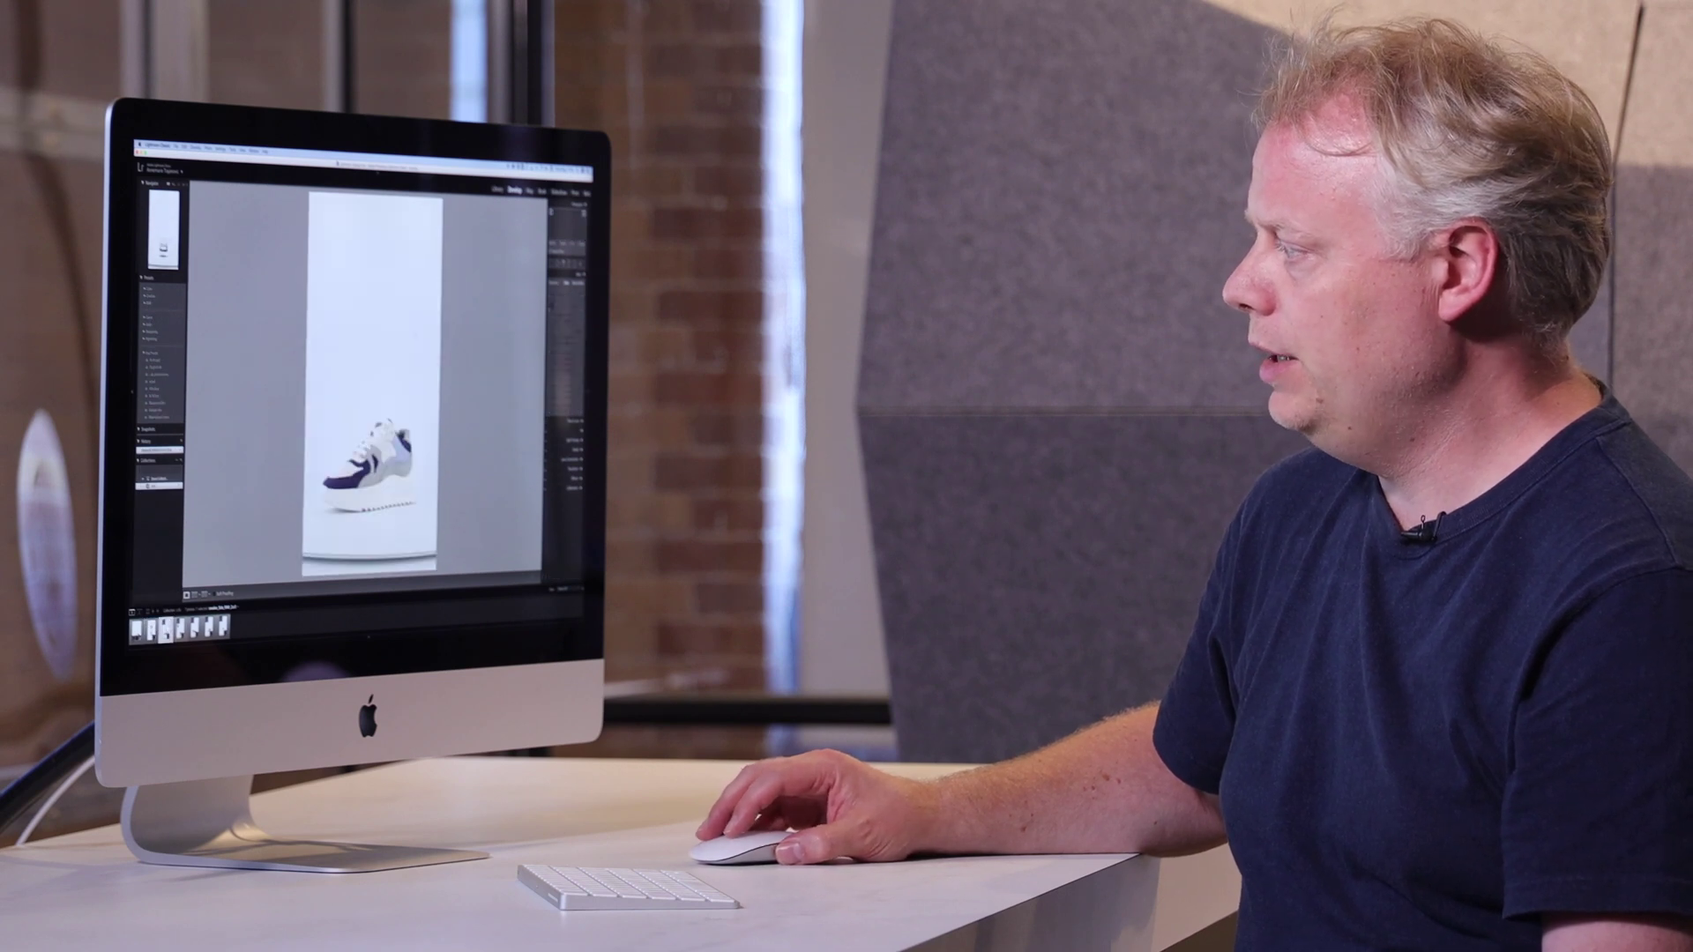
key(Right)
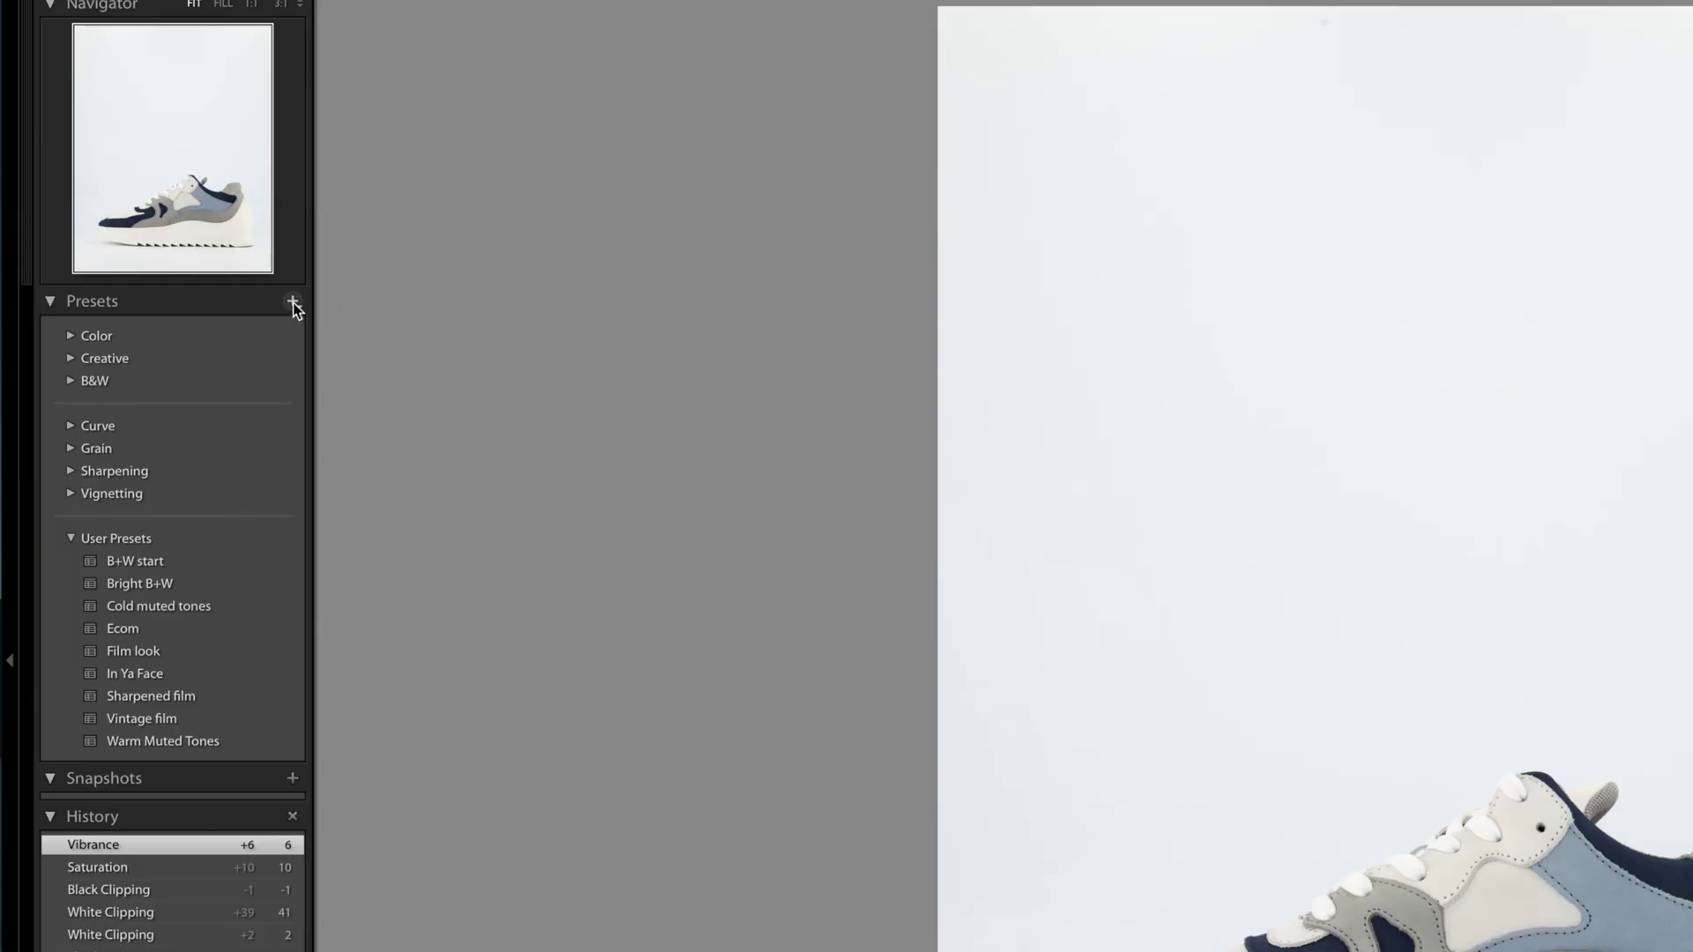
Create a 'Sneakers' develop preset in User Presets from the current settings.
click(294, 303)
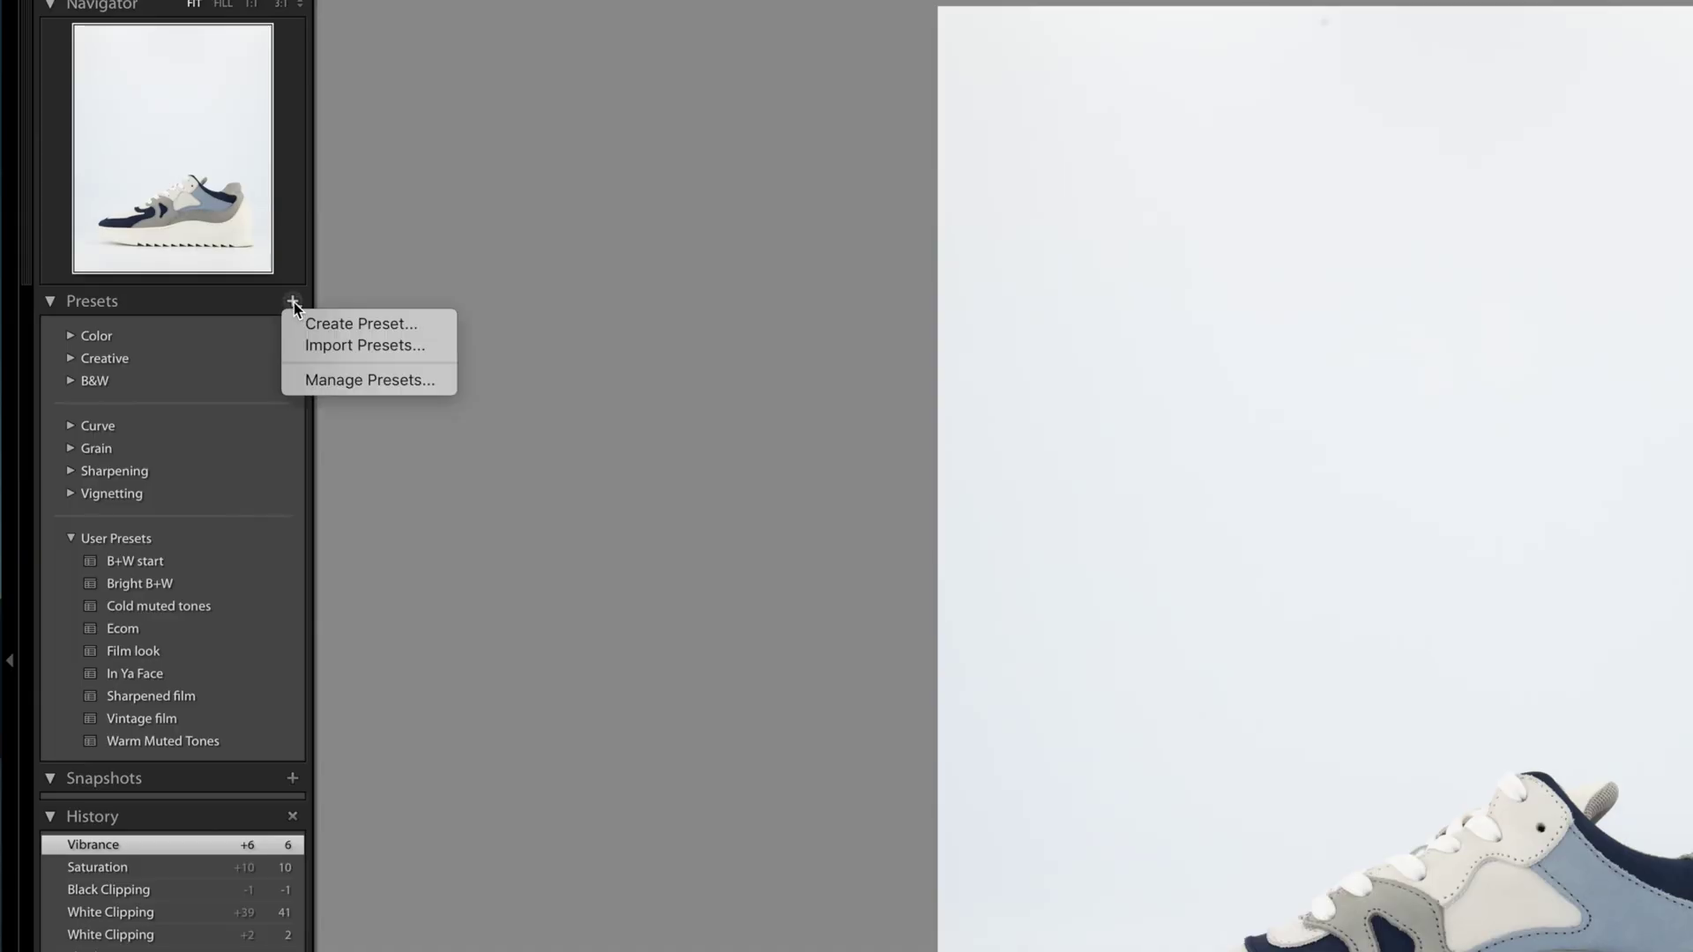
click(358, 323)
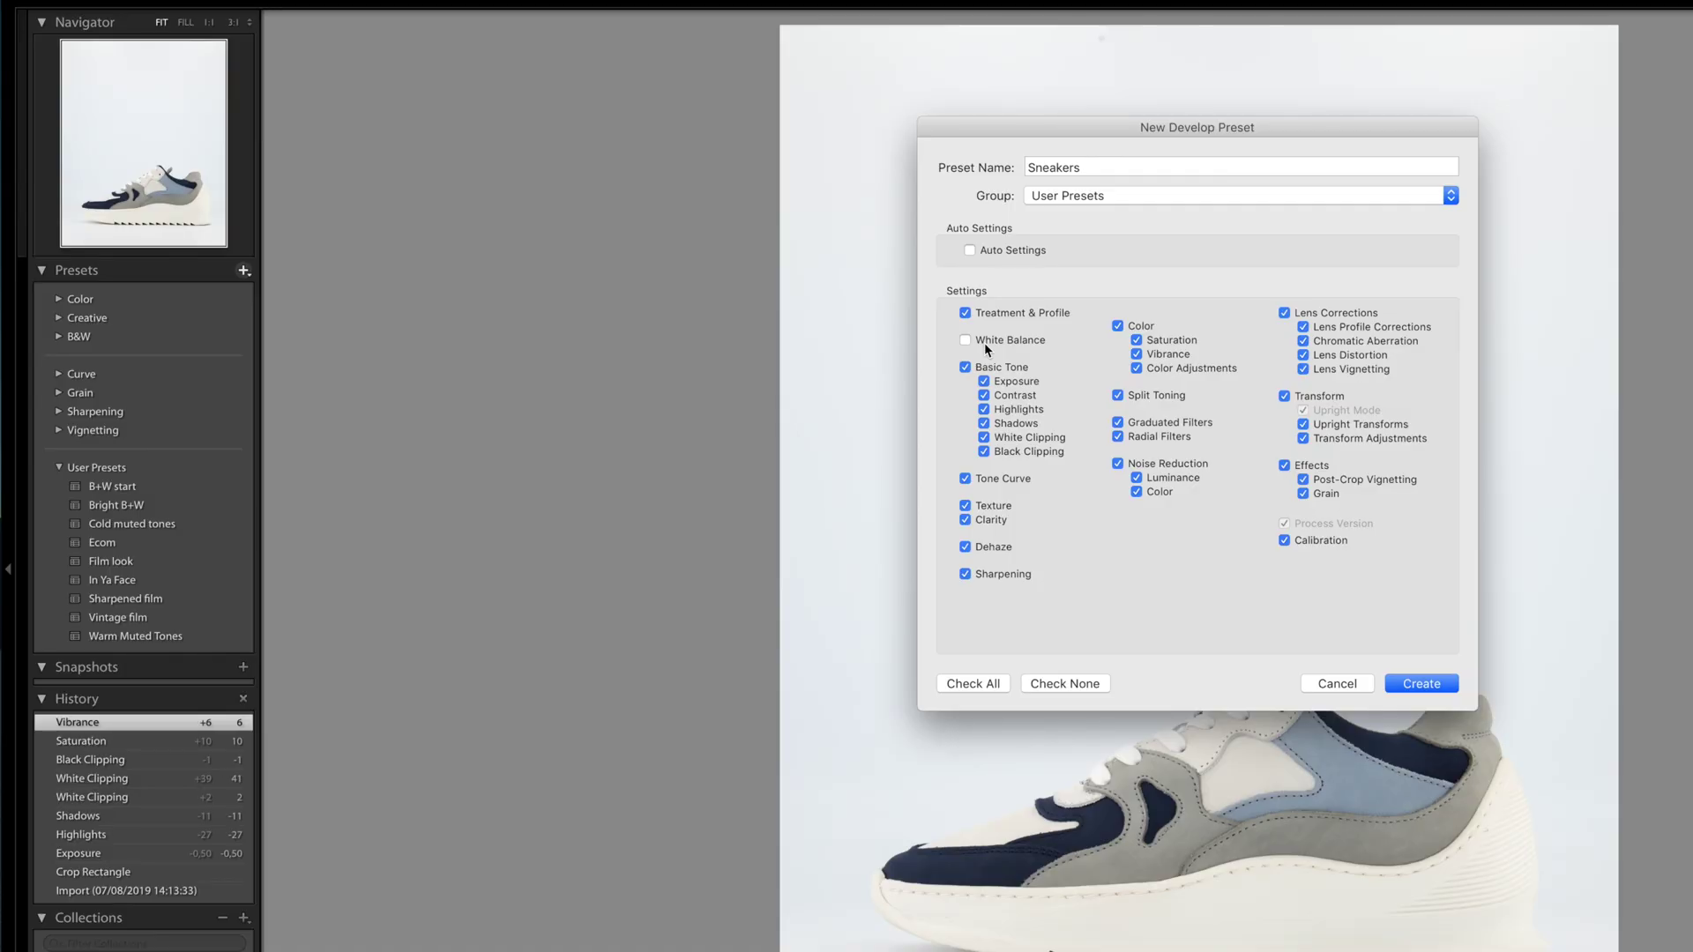
click(1424, 684)
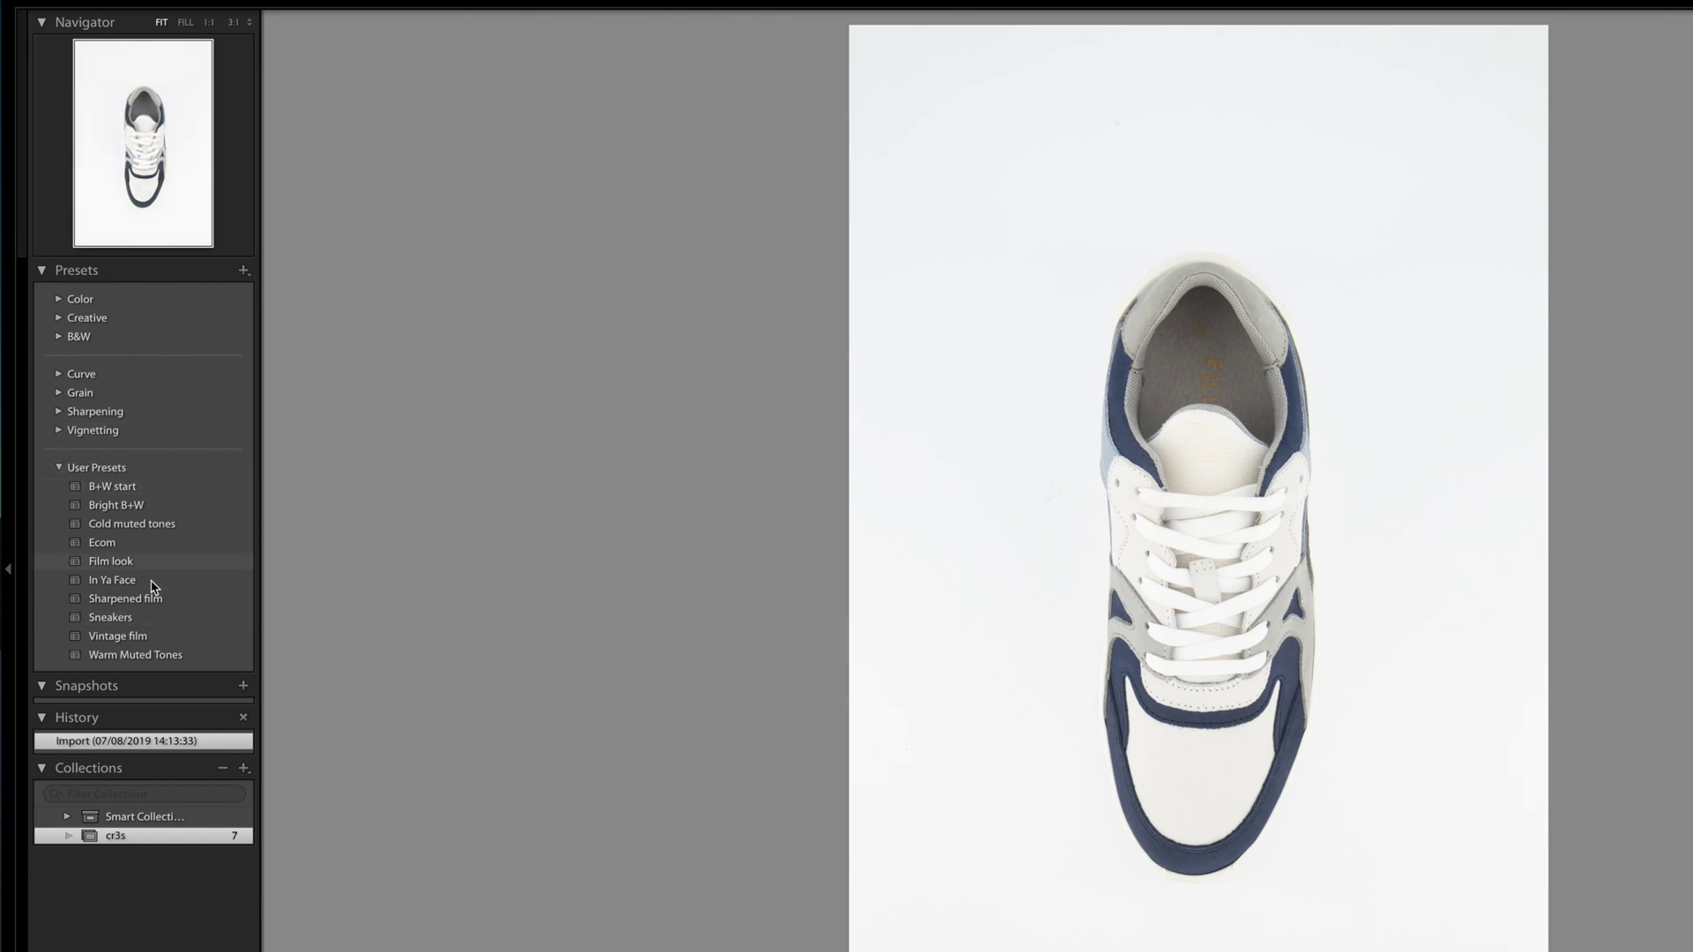
Apply the Sneakers preset to the top-view sneaker photo.
click(153, 622)
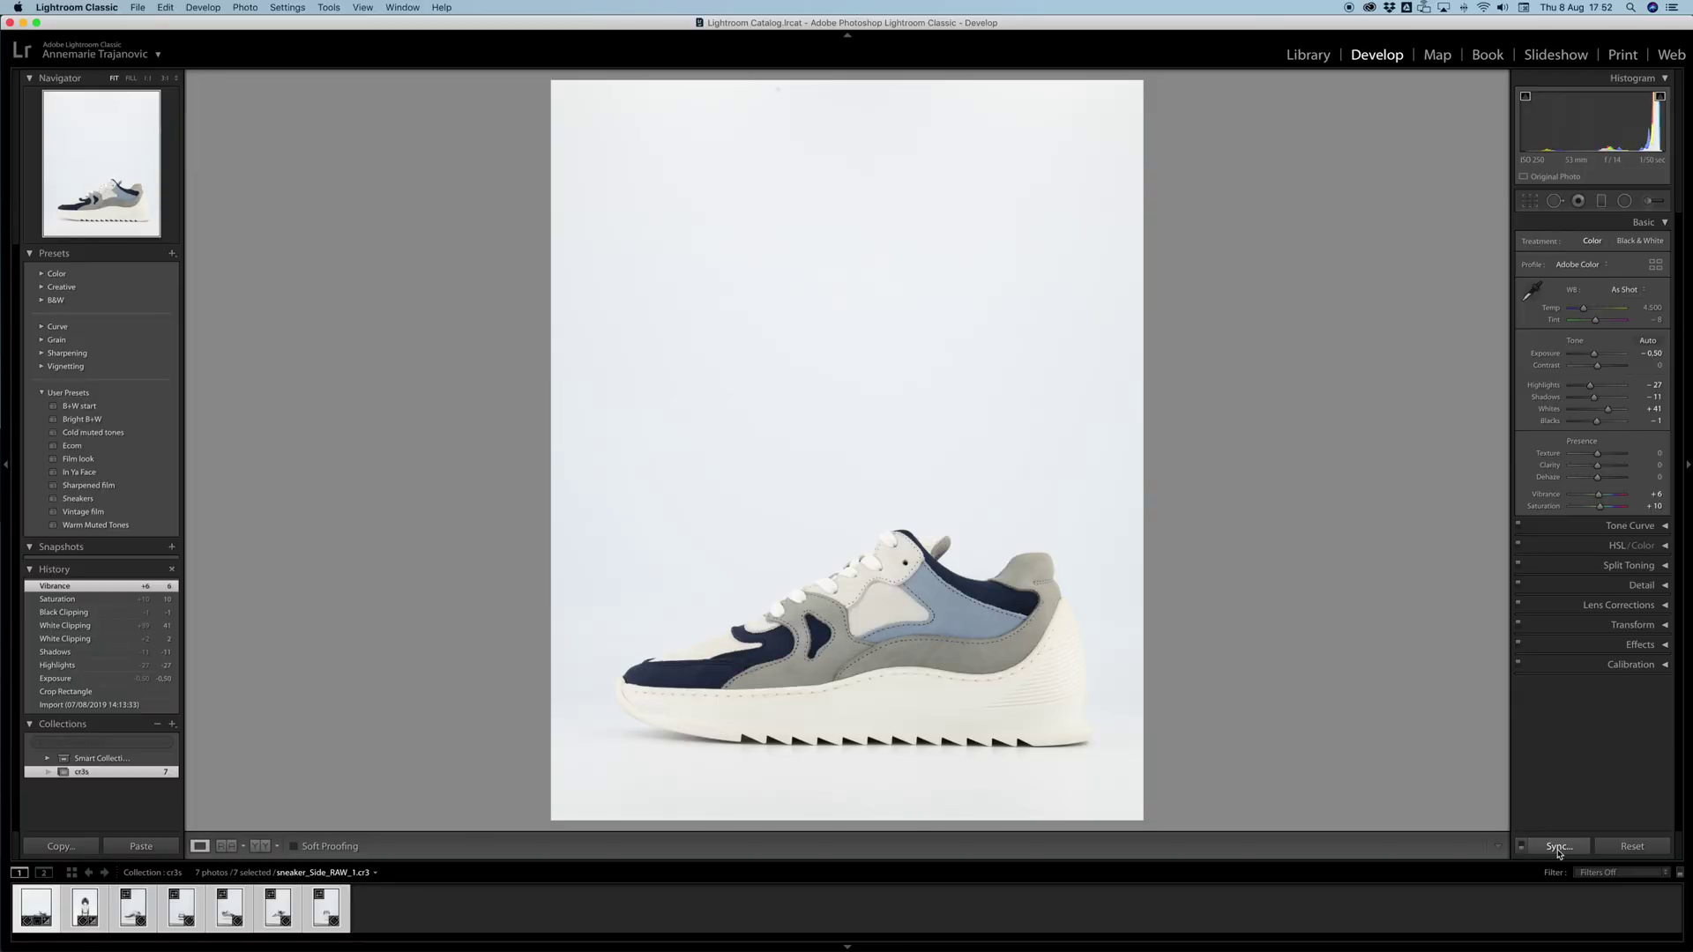
Sync the side-view settings to all seven shots and review the angled, front and side photos.
click(1558, 846)
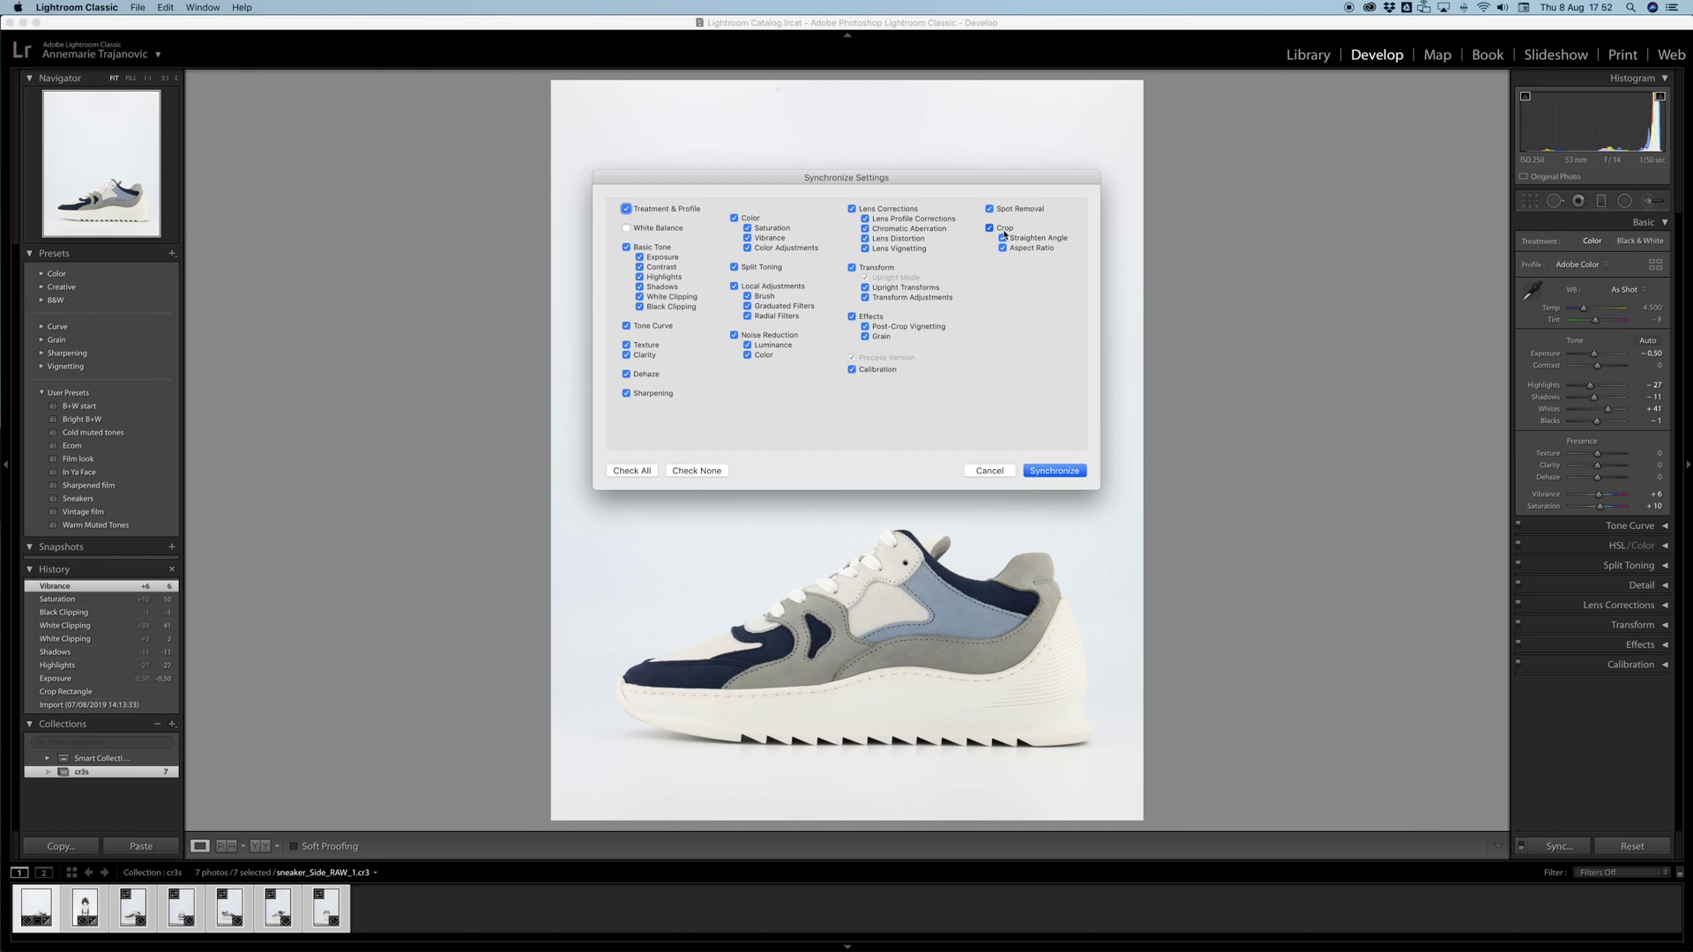
click(1055, 471)
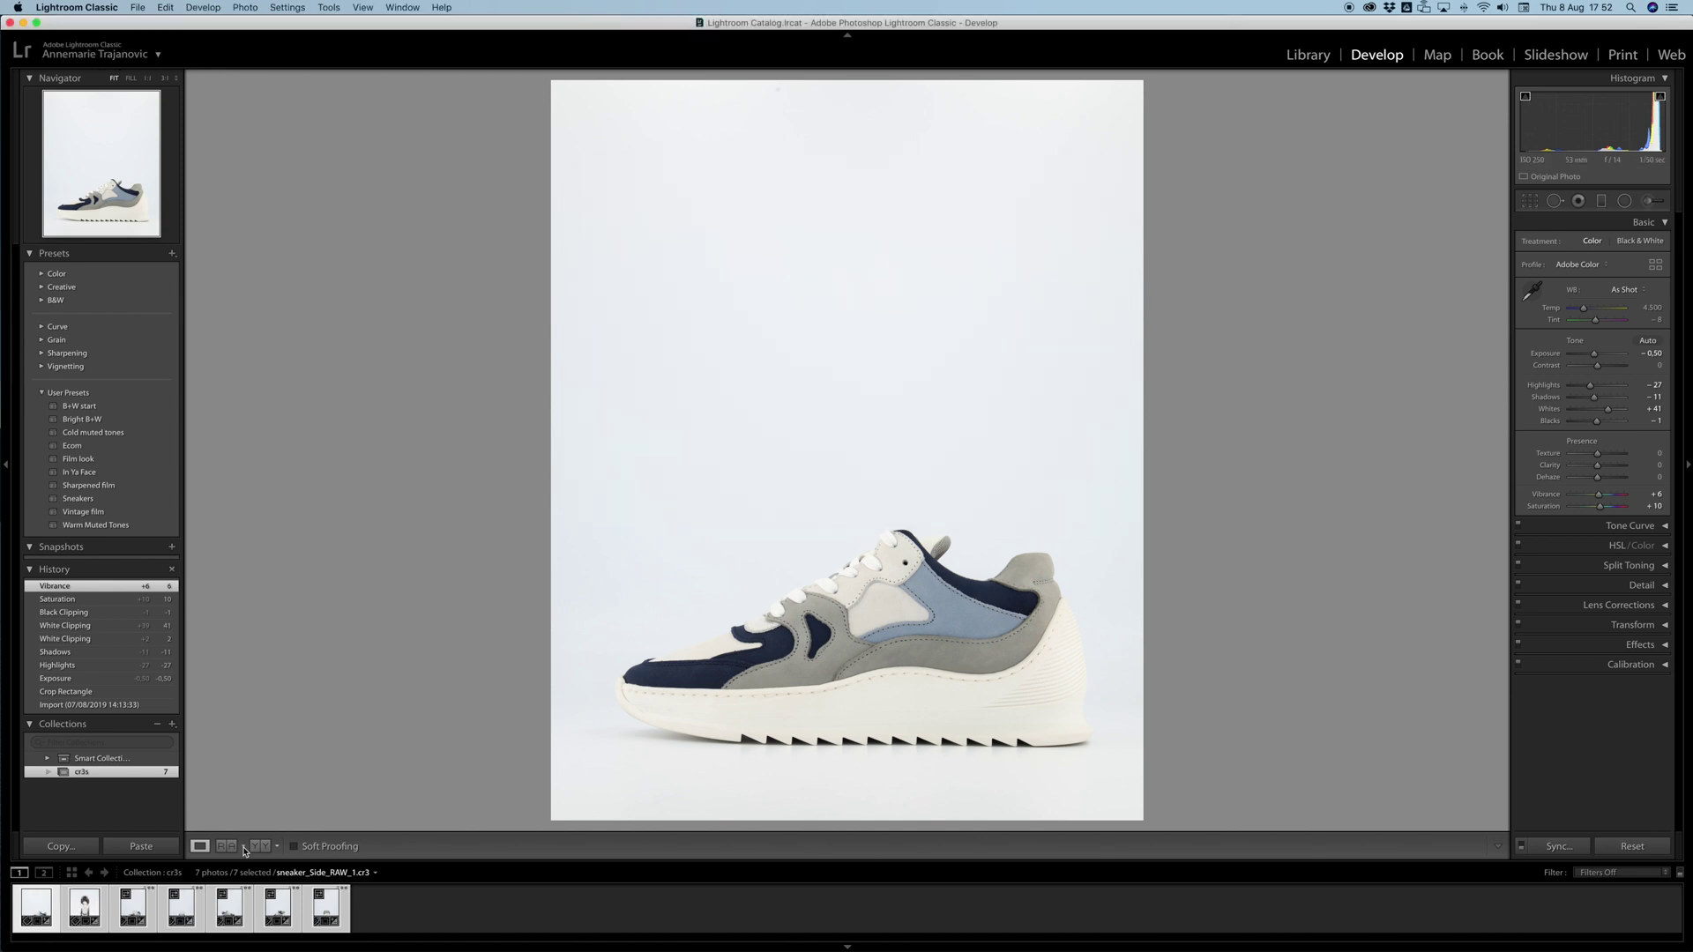
click(135, 911)
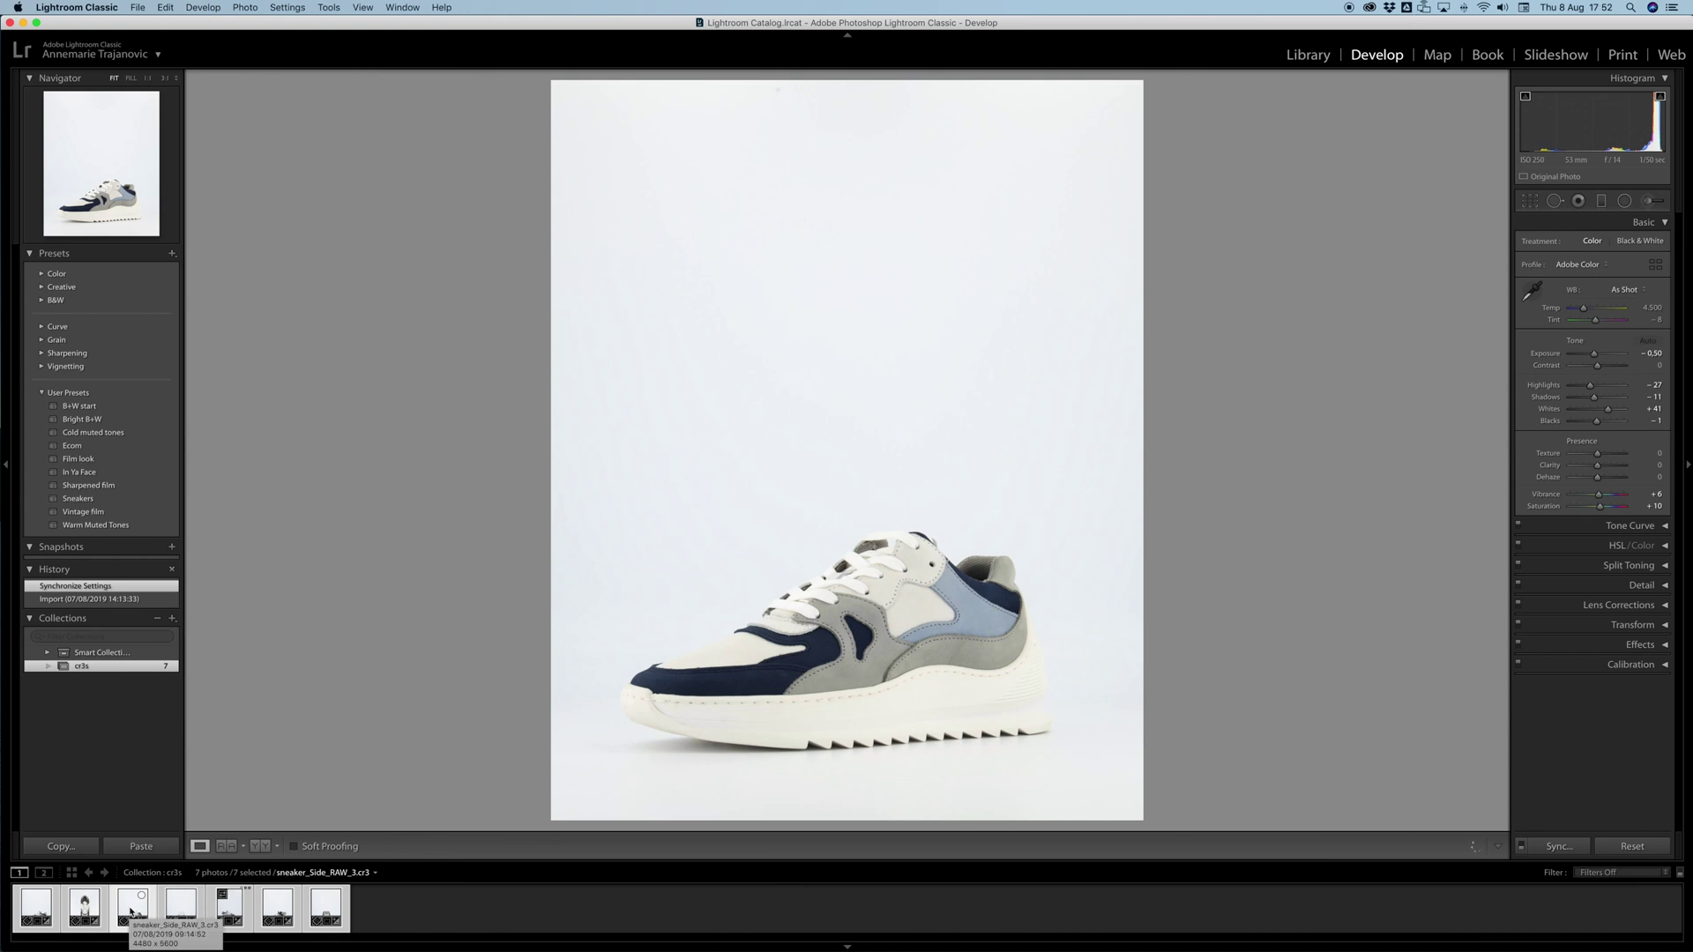
click(180, 910)
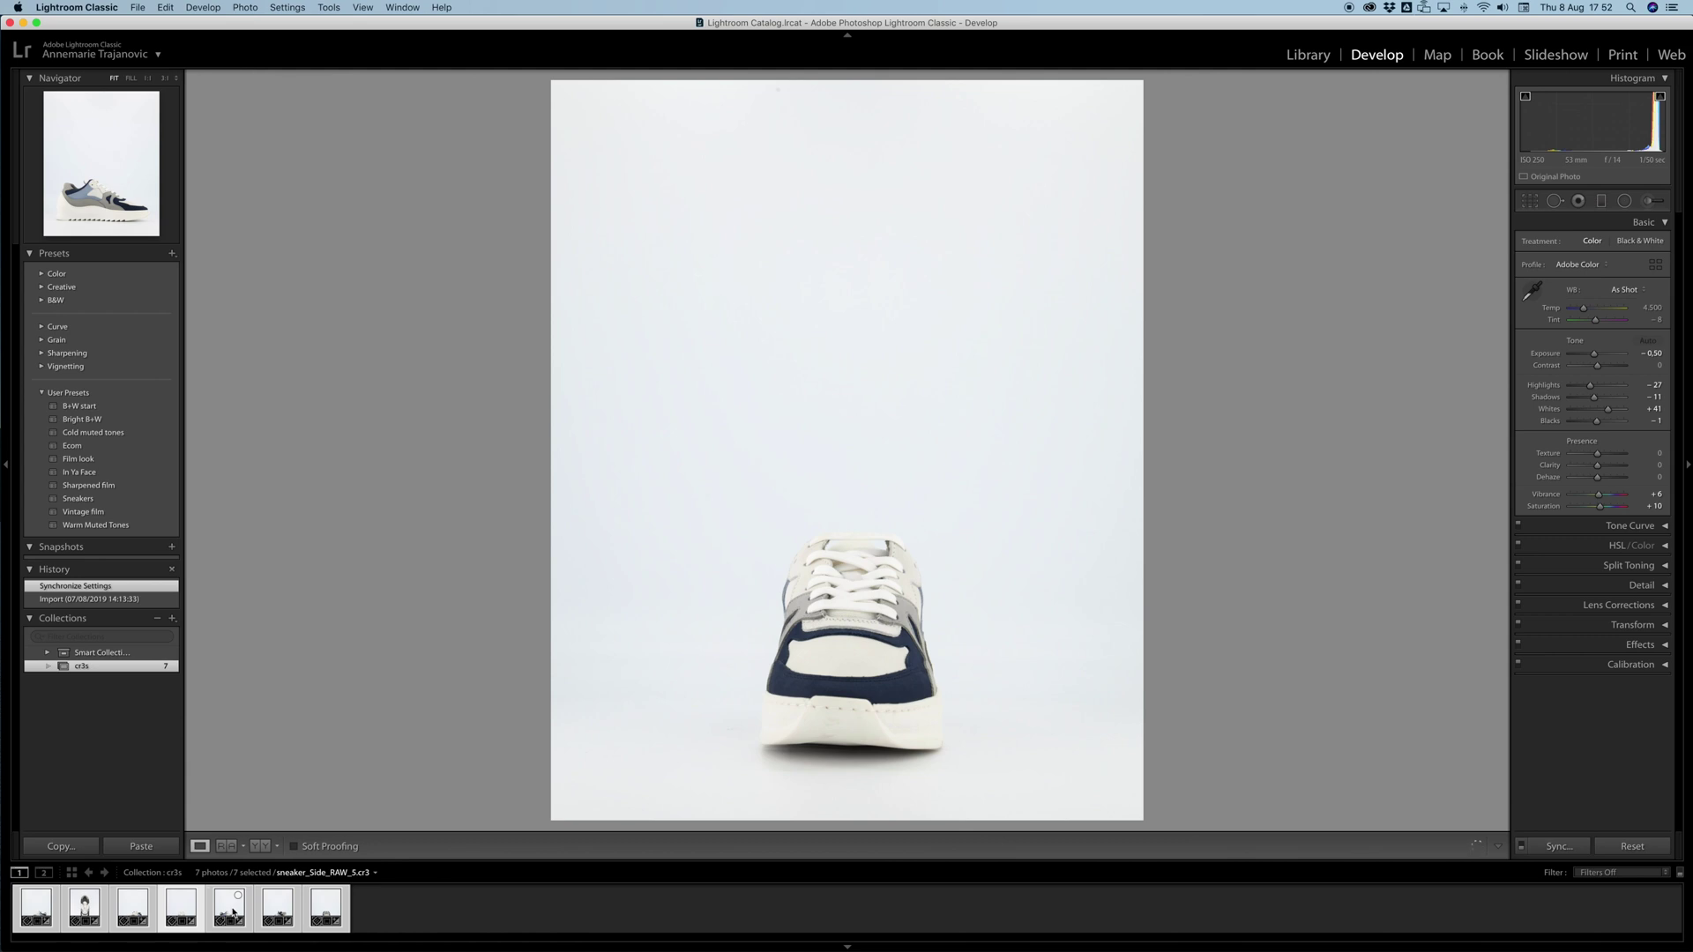
click(322, 913)
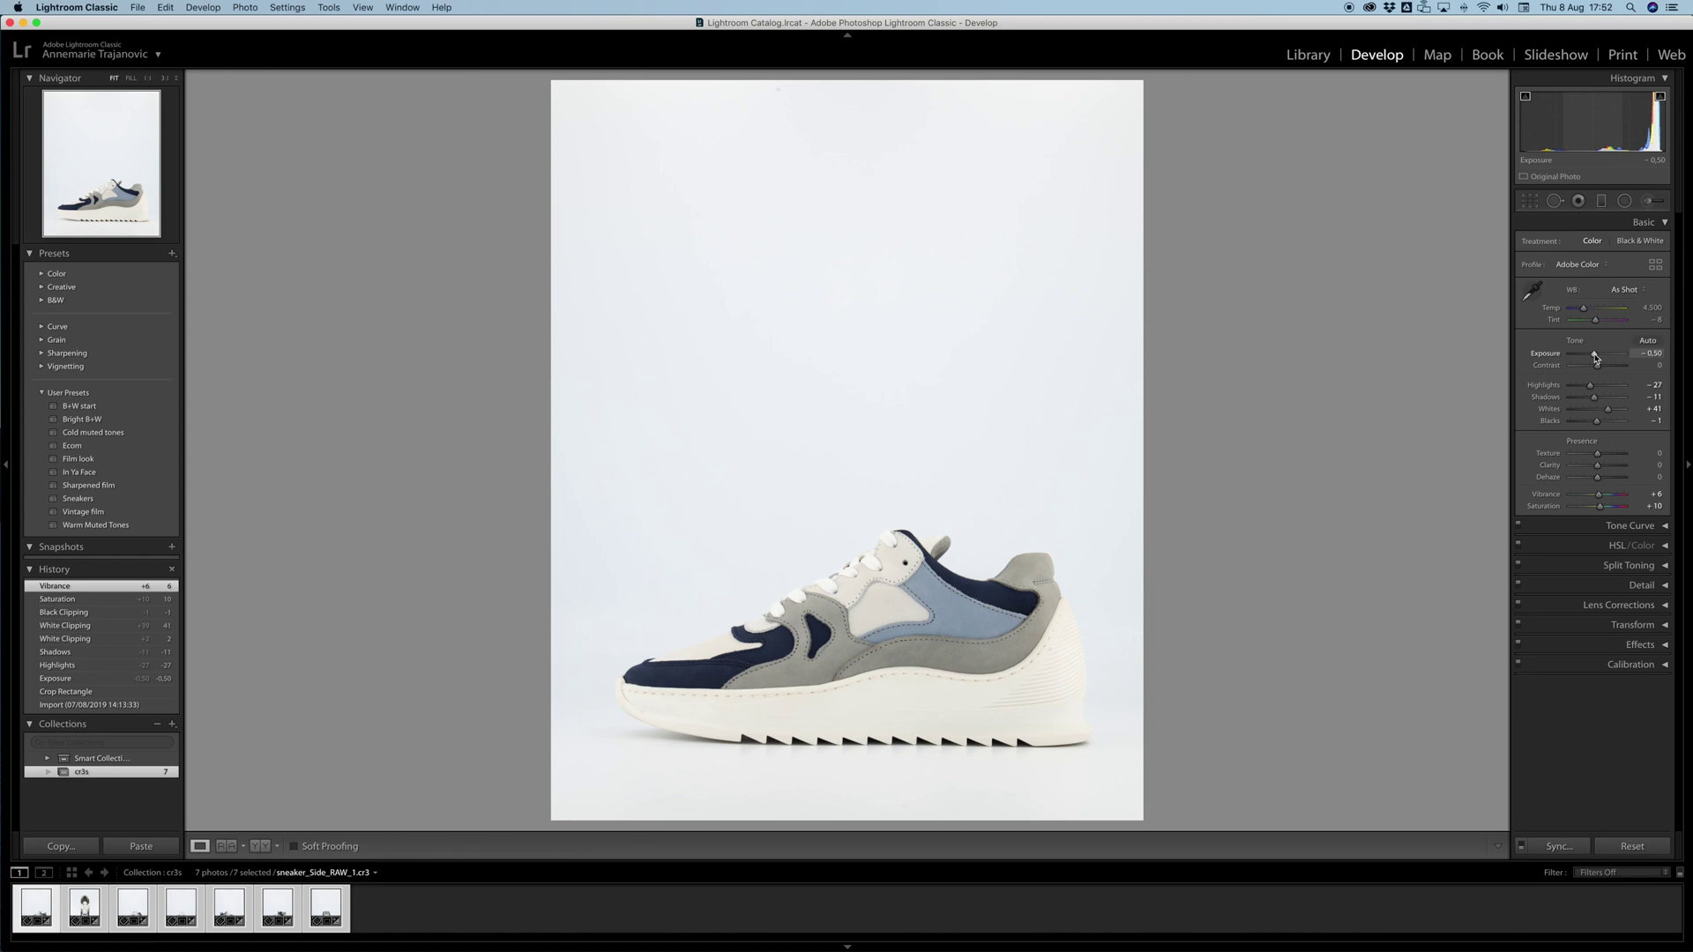
Lower exposure to -0.85 and bring up the Sneakers preset's context menu.
drag(1595, 354, 1593, 353)
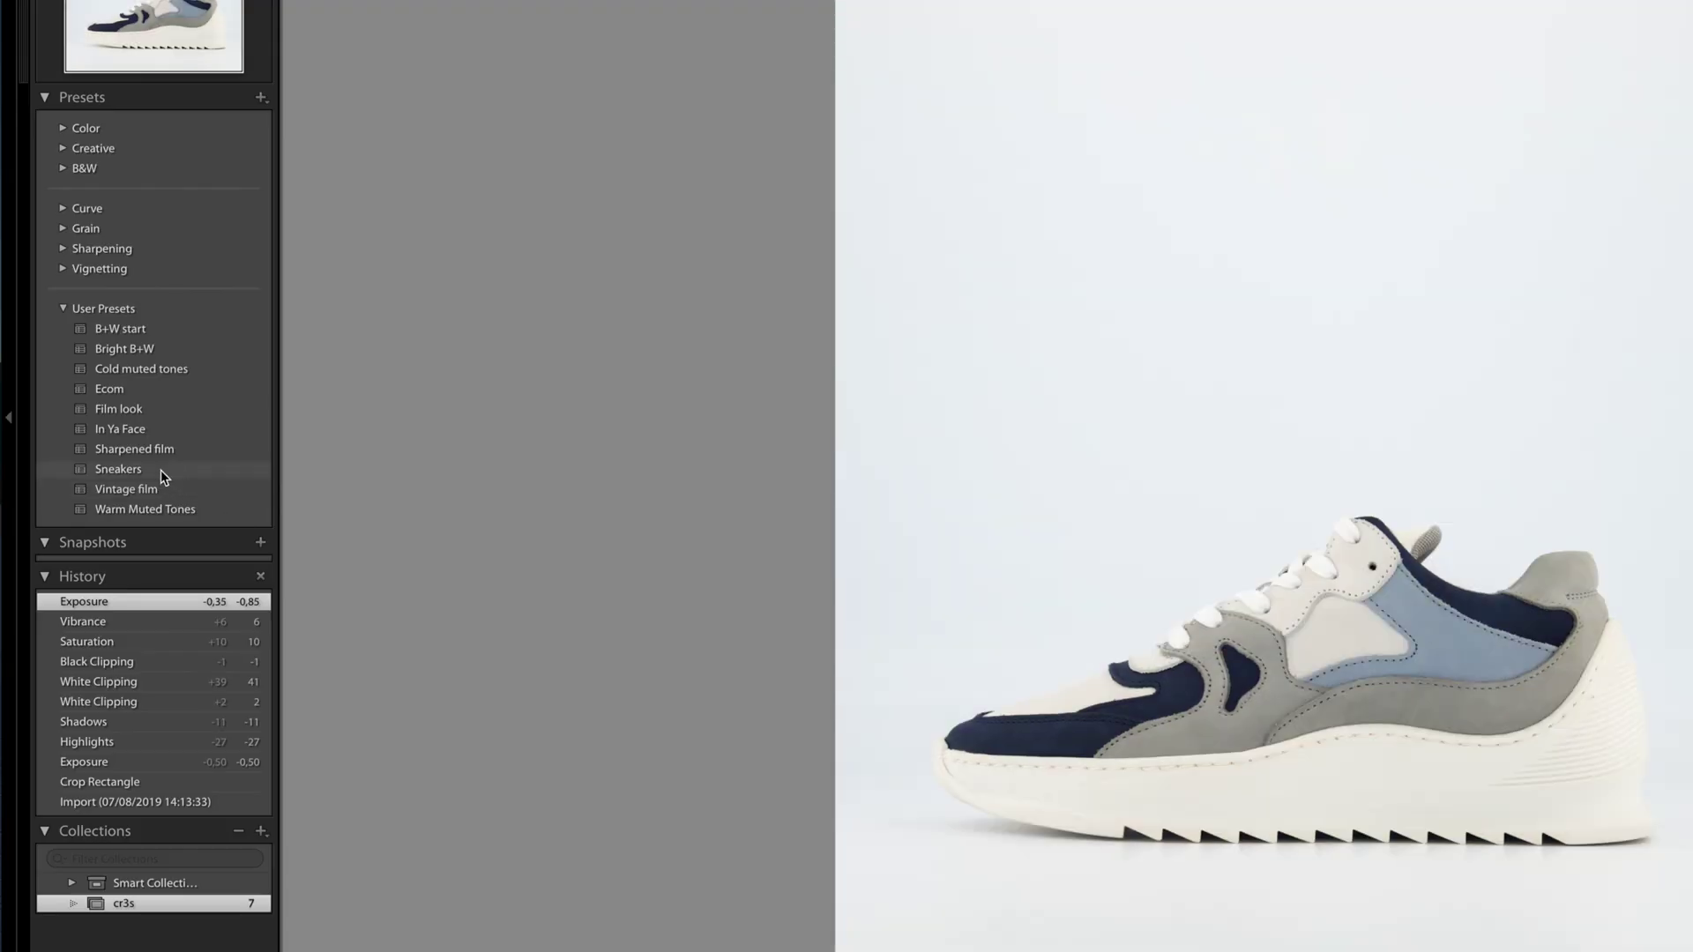
right_click(160, 470)
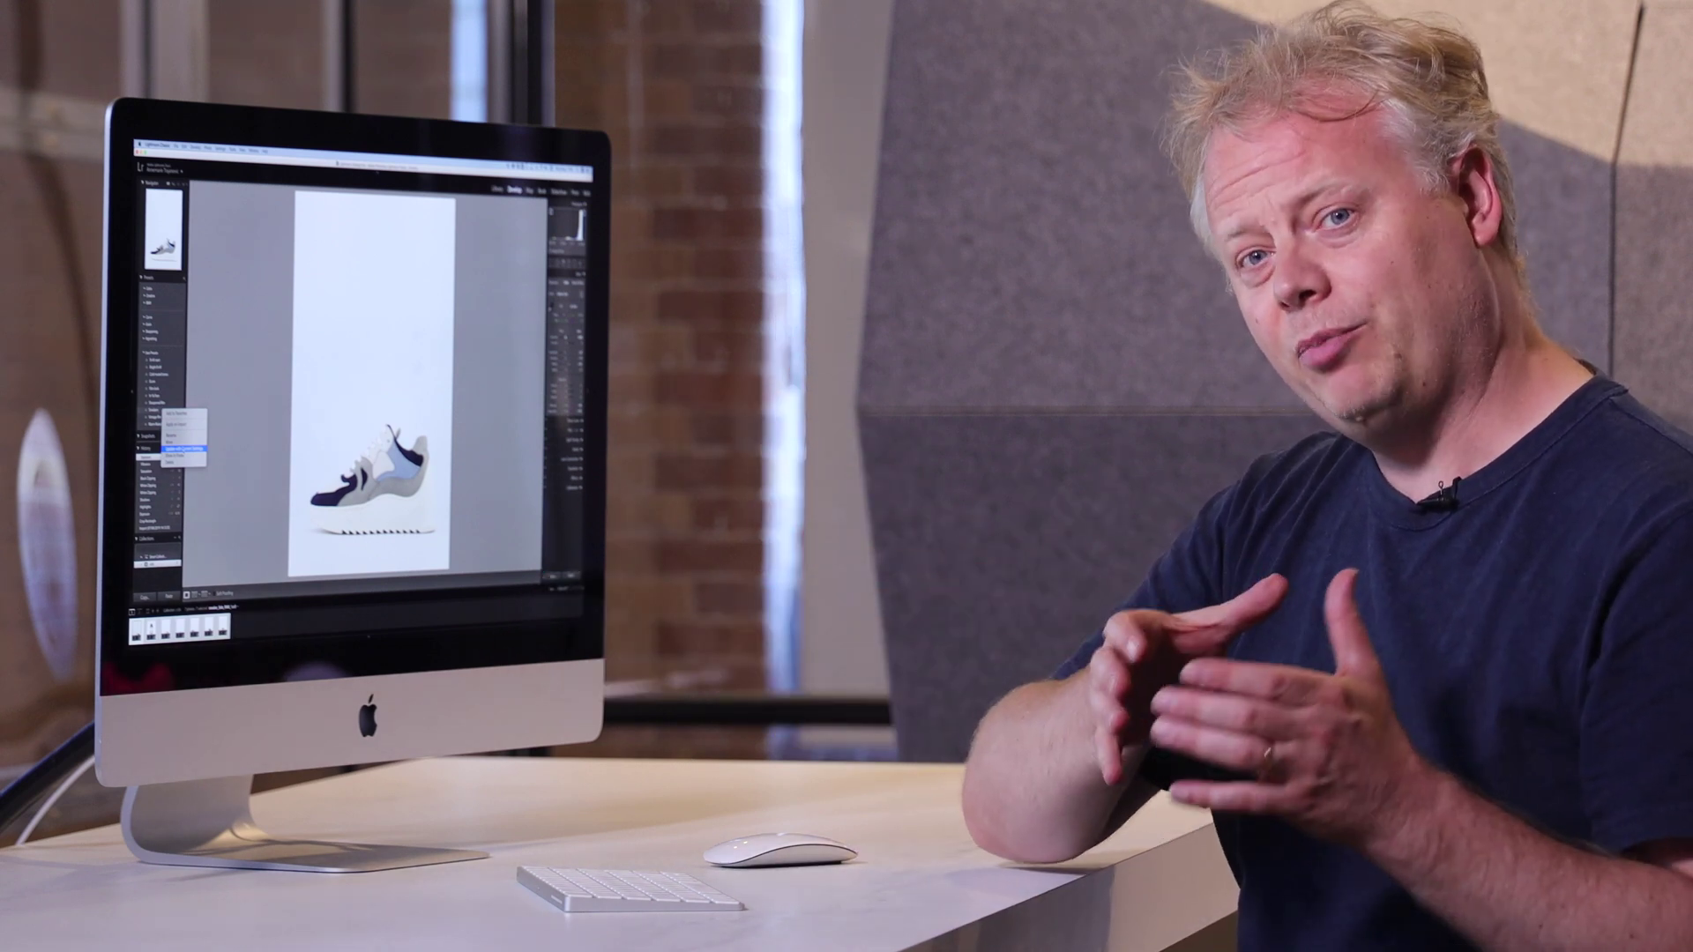
Update the Sneakers preset with the photo's current -0.85 exposure settings.
click(183, 451)
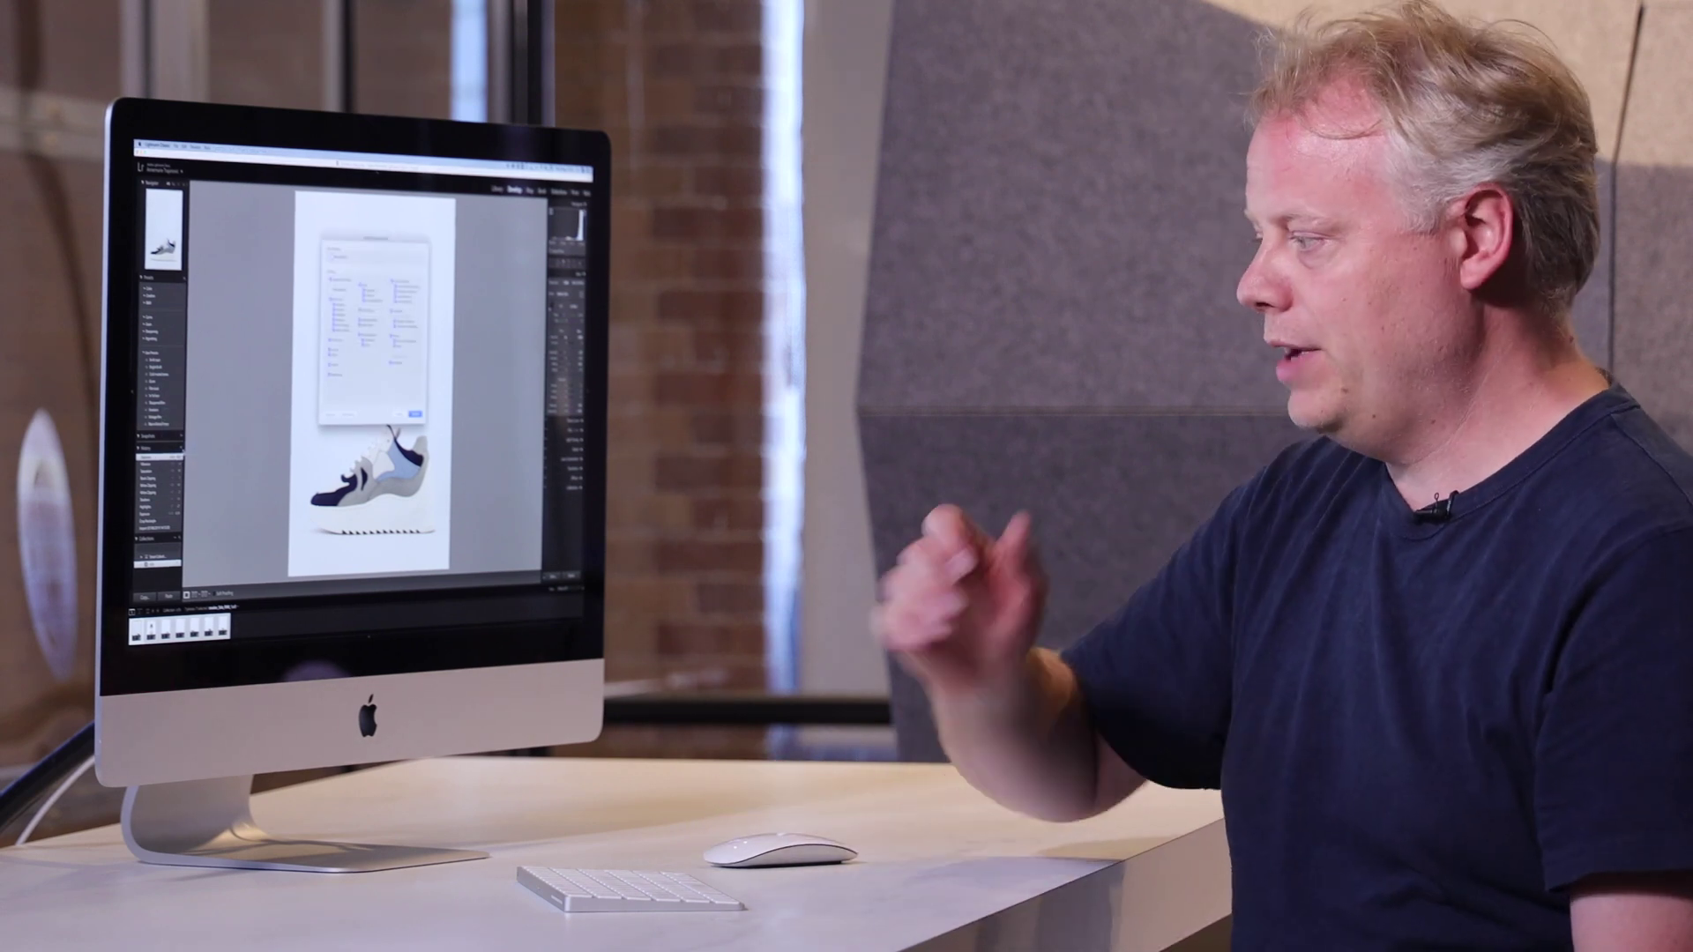